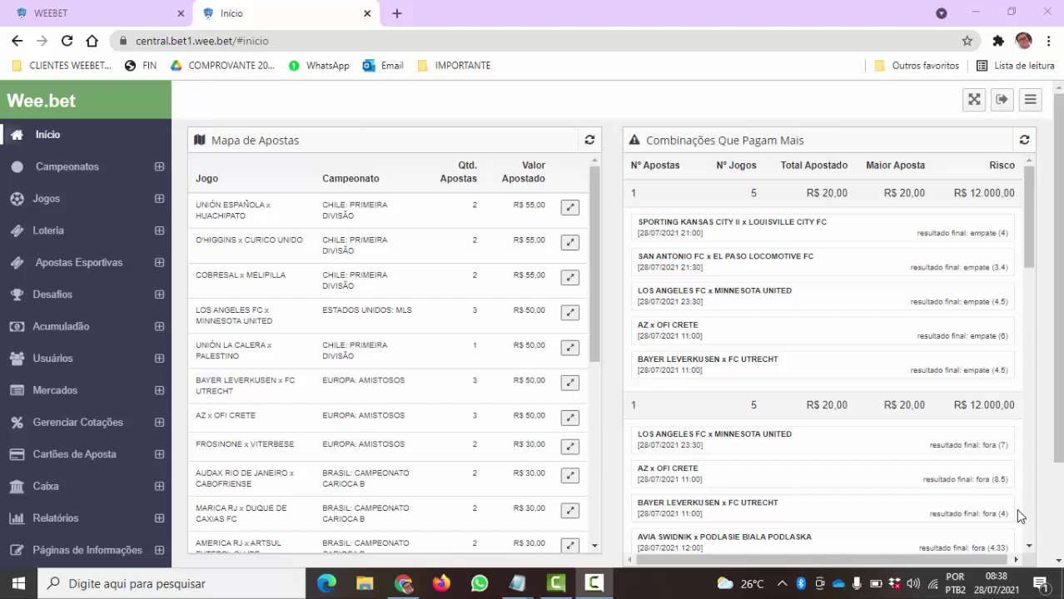
Step: Reload the admin panel and open its Configurações page
click(67, 41)
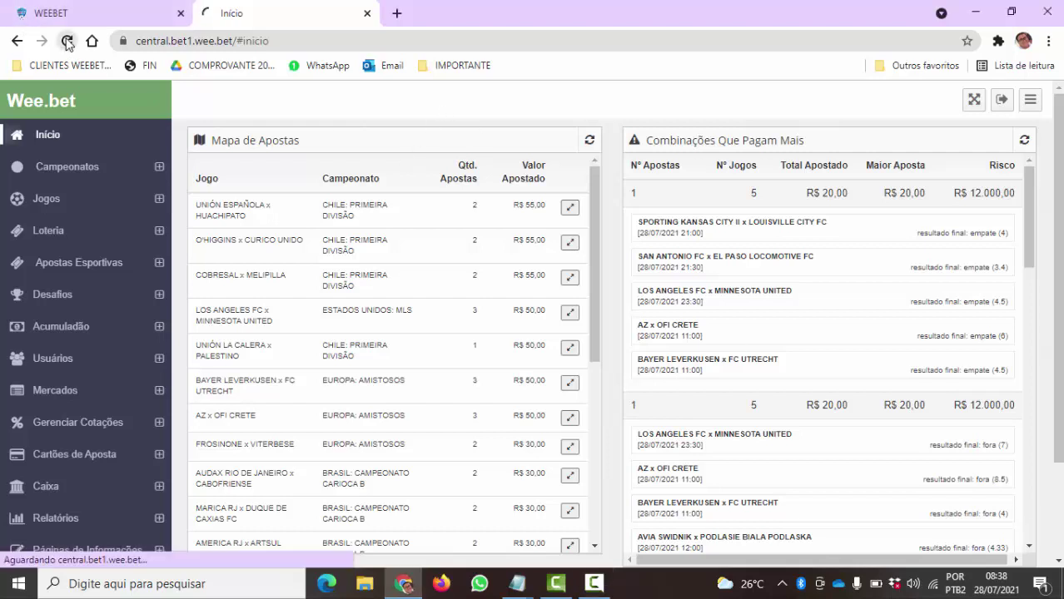
scroll(525, 277, down, 2)
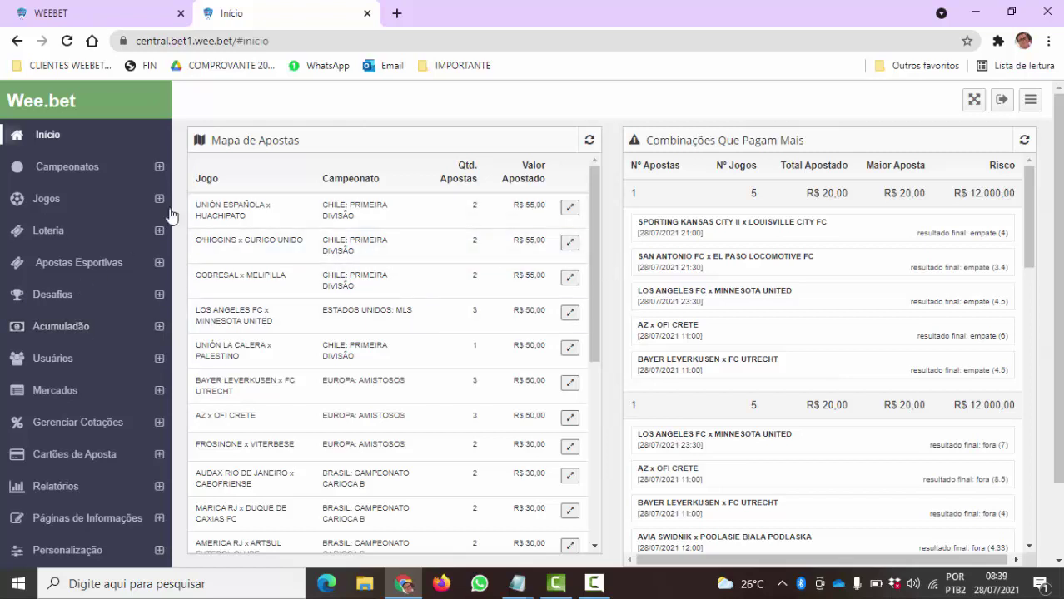
scroll(60, 250, down, 2)
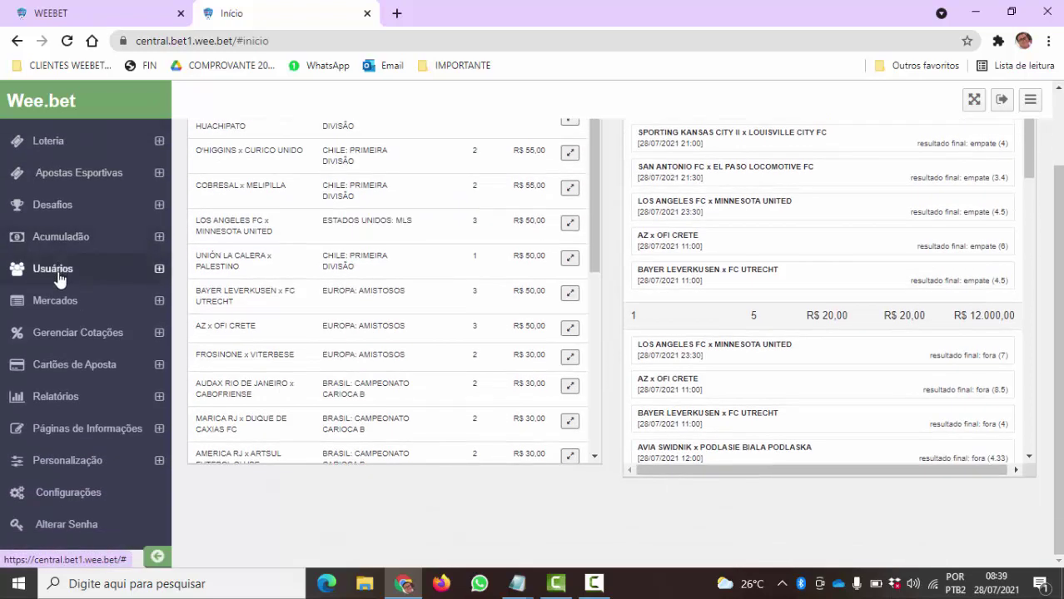
click(87, 493)
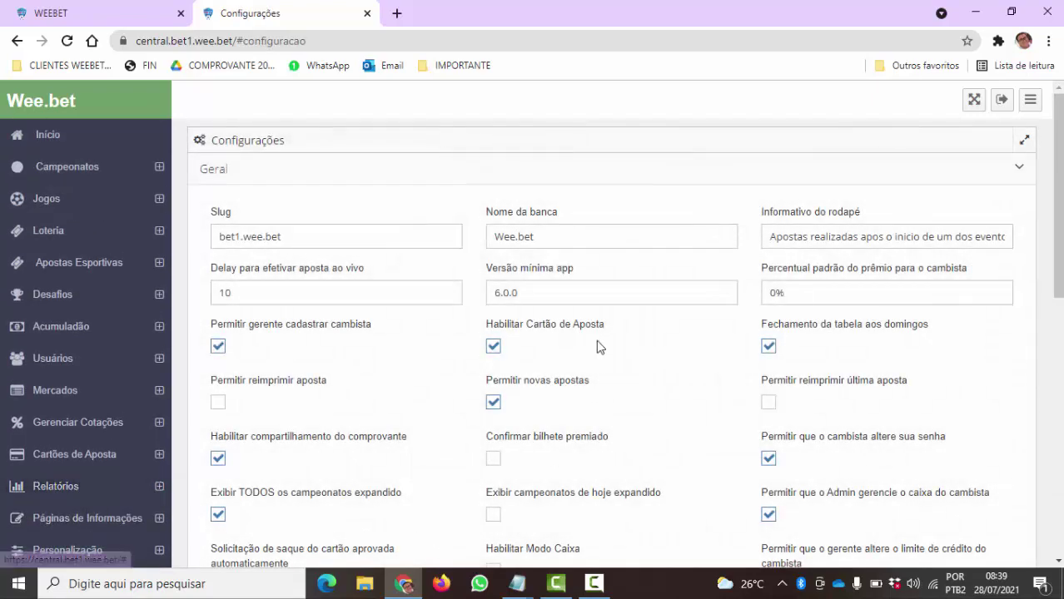
scroll(615, 373, down, 3)
scroll(734, 195, up, 3)
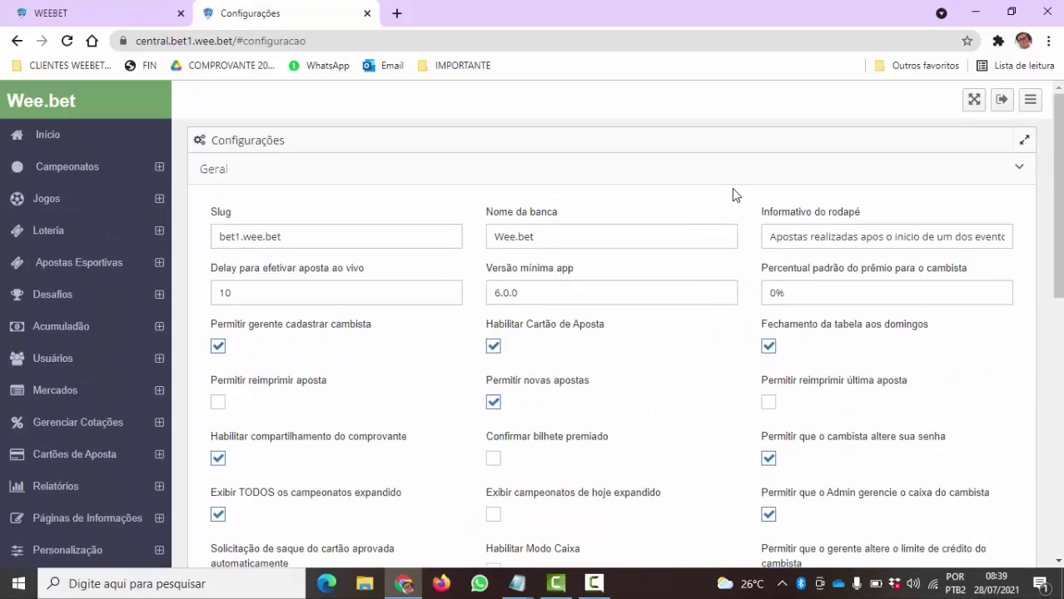
Step: Enable the Habilitar Modo Caixa option in the Geral settings and save the configuration
click(295, 171)
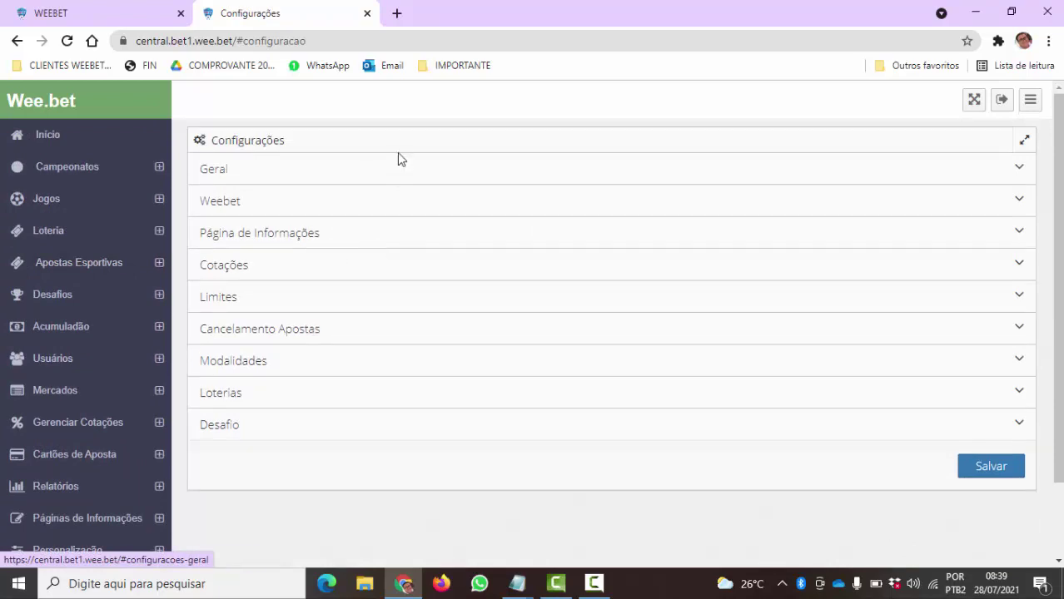
click(399, 167)
scroll(447, 225, down, 3)
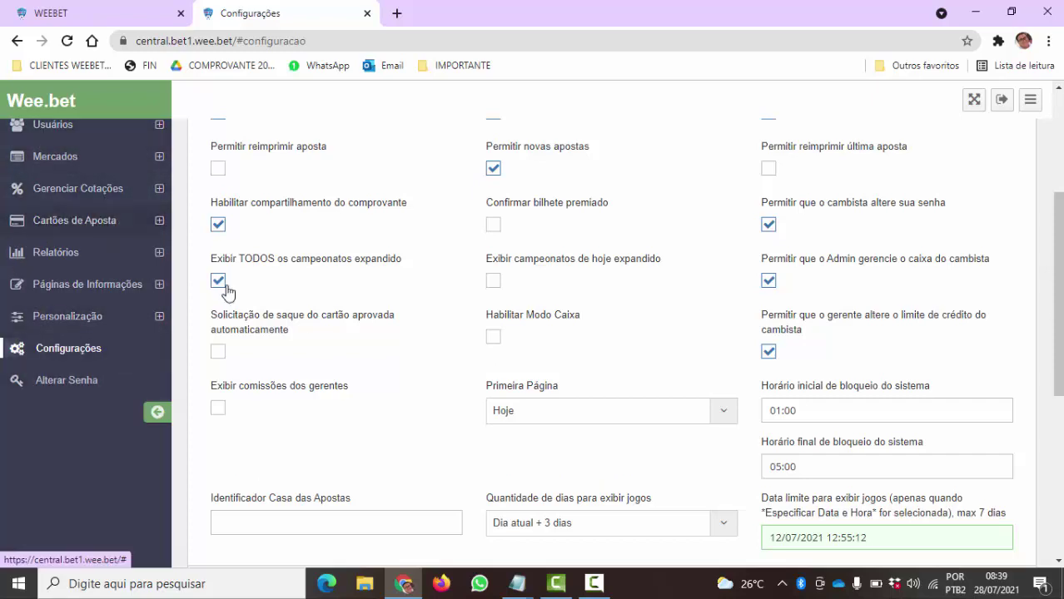
click(494, 337)
scroll(907, 440, down, 5)
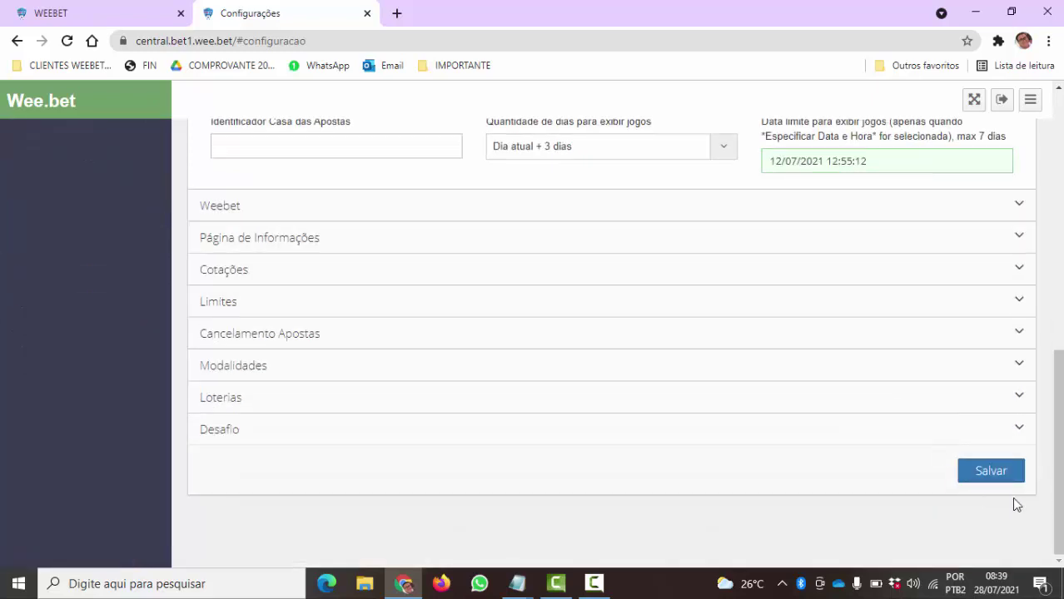
click(992, 471)
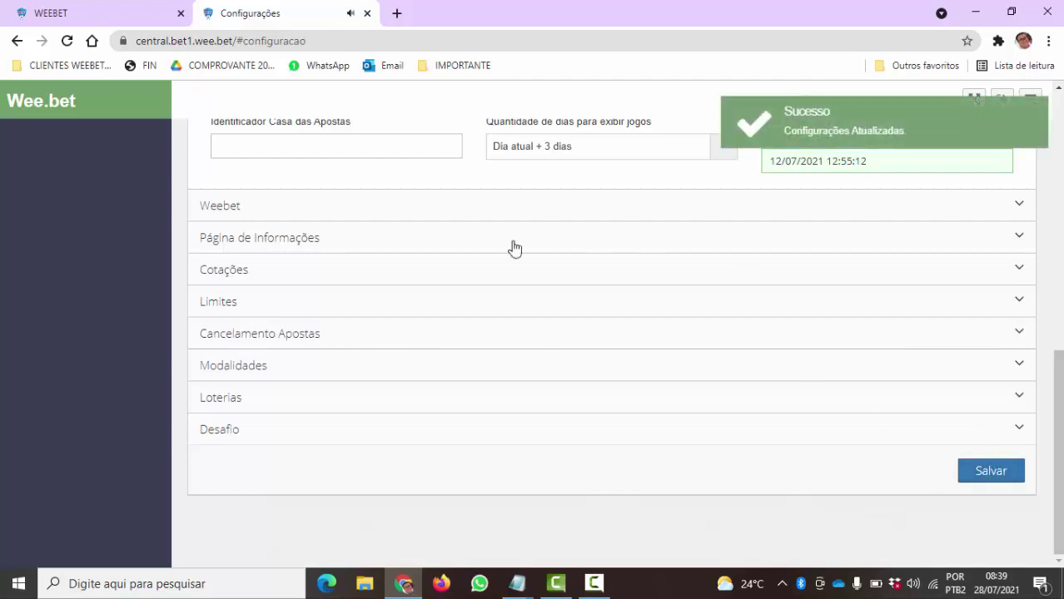
Step: Reload the admin settings page to refresh the available modules and locate the Caixa module
scroll(515, 248, up, 6)
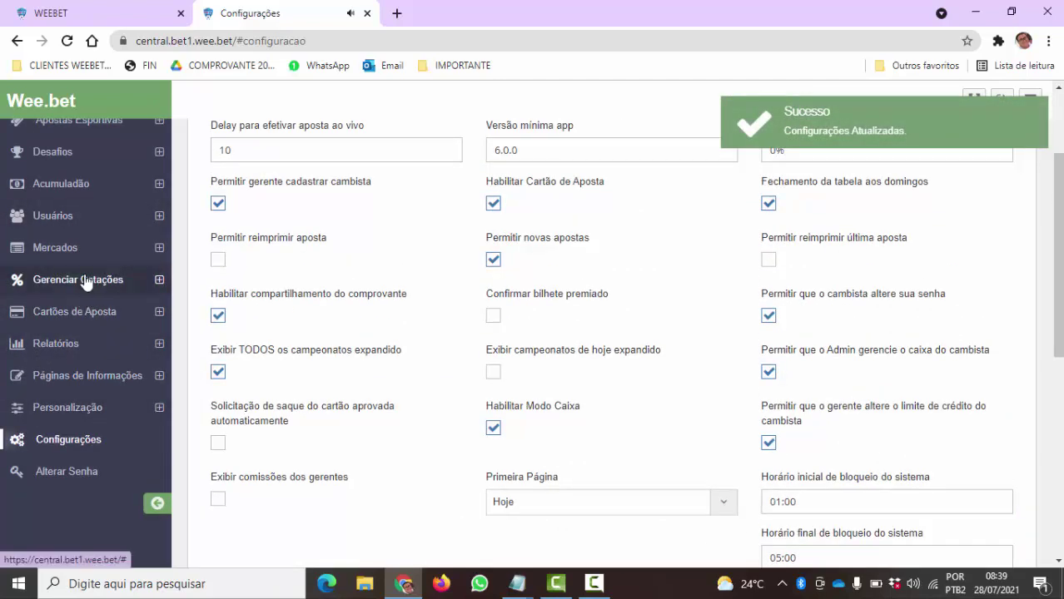
click(67, 42)
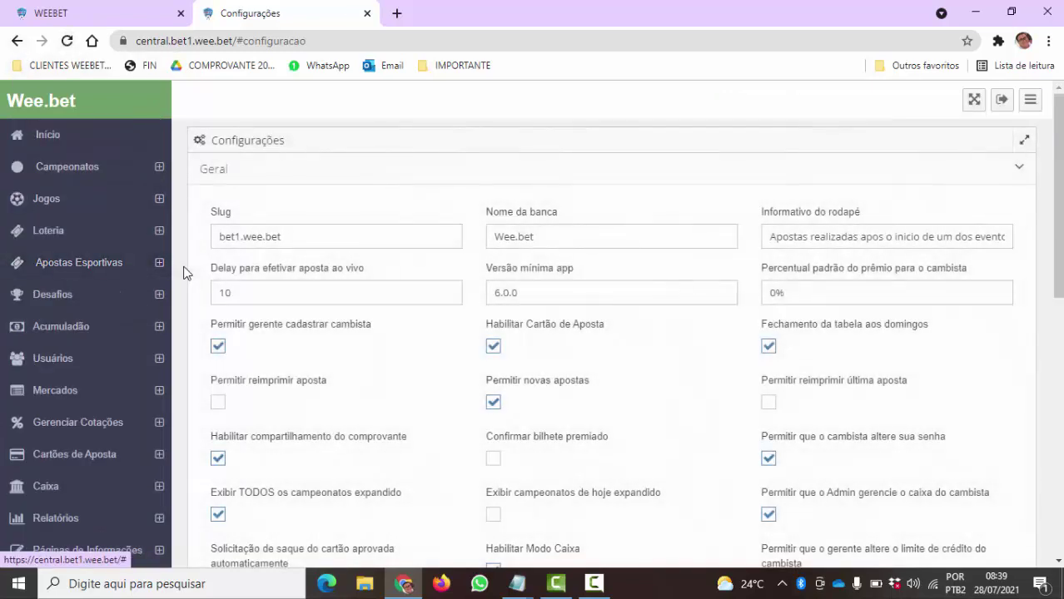
scroll(670, 454, down, 1)
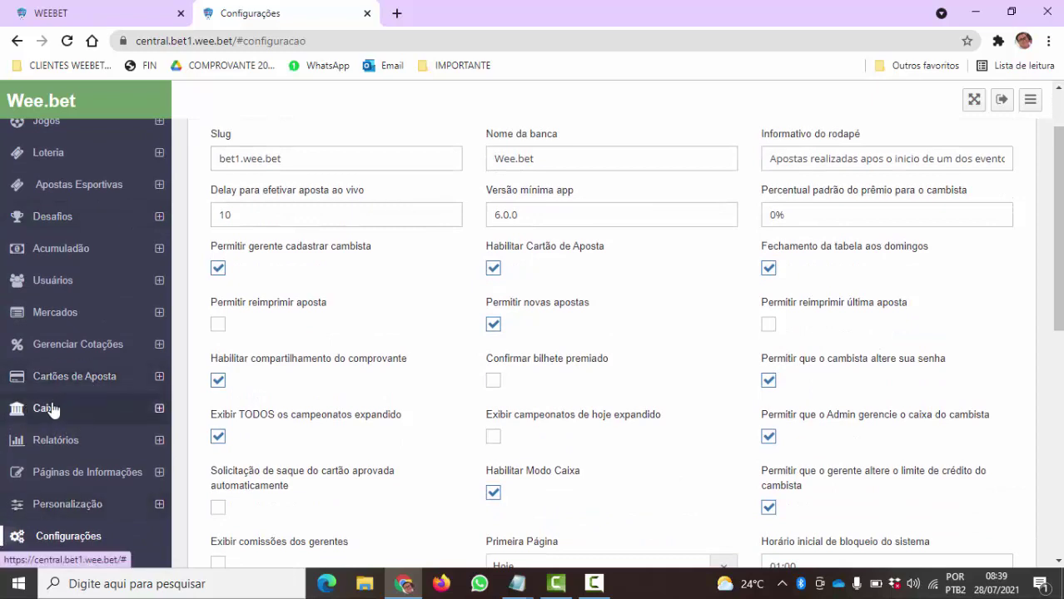
Step: Switch to the WEEBET betting site, open the Apuração report and review its sports bets and status filter options
click(138, 9)
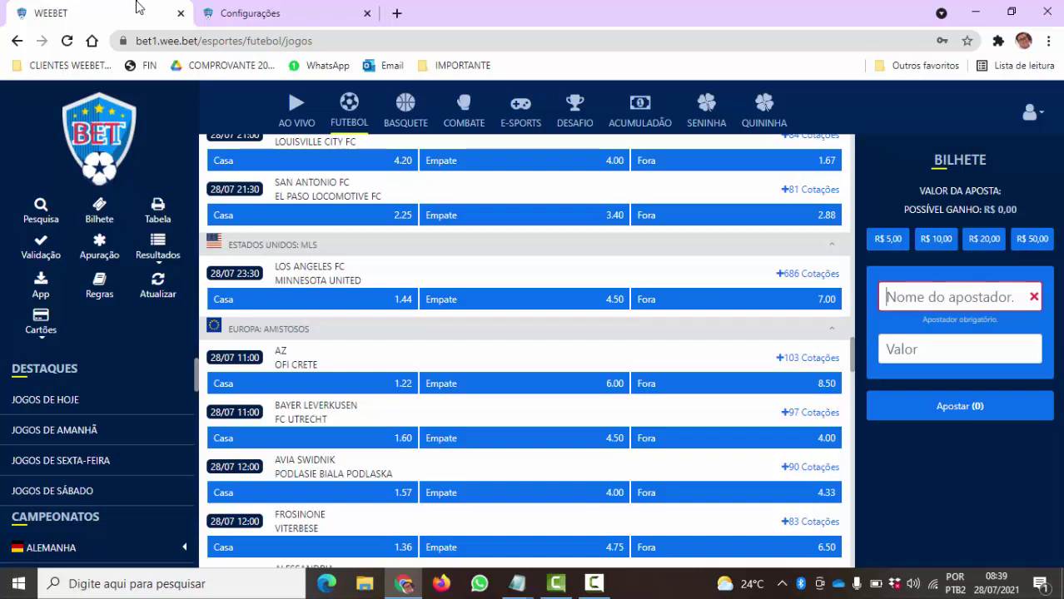
click(101, 250)
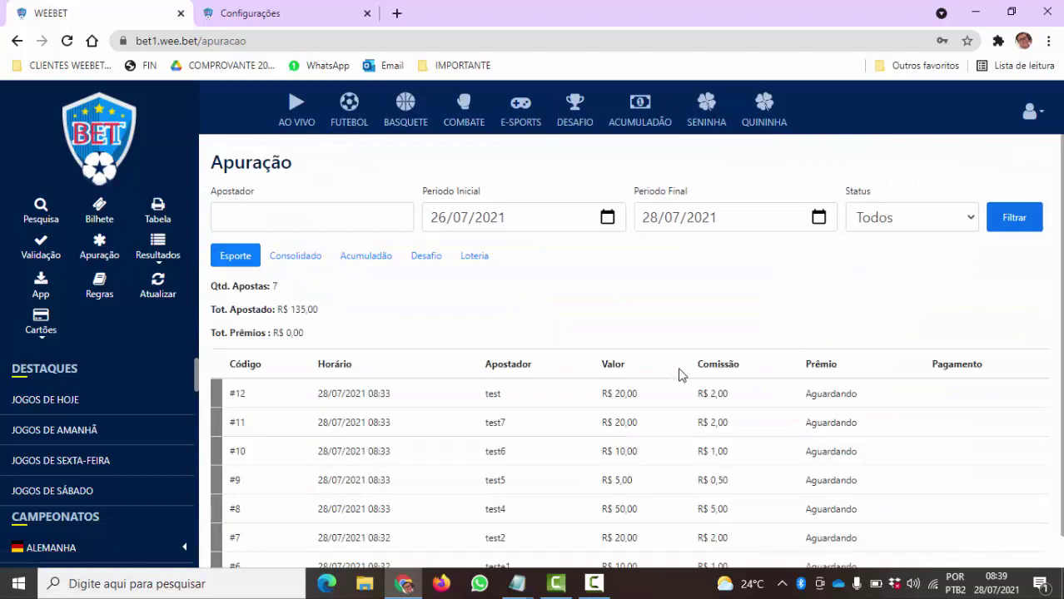
scroll(676, 379, down, 1)
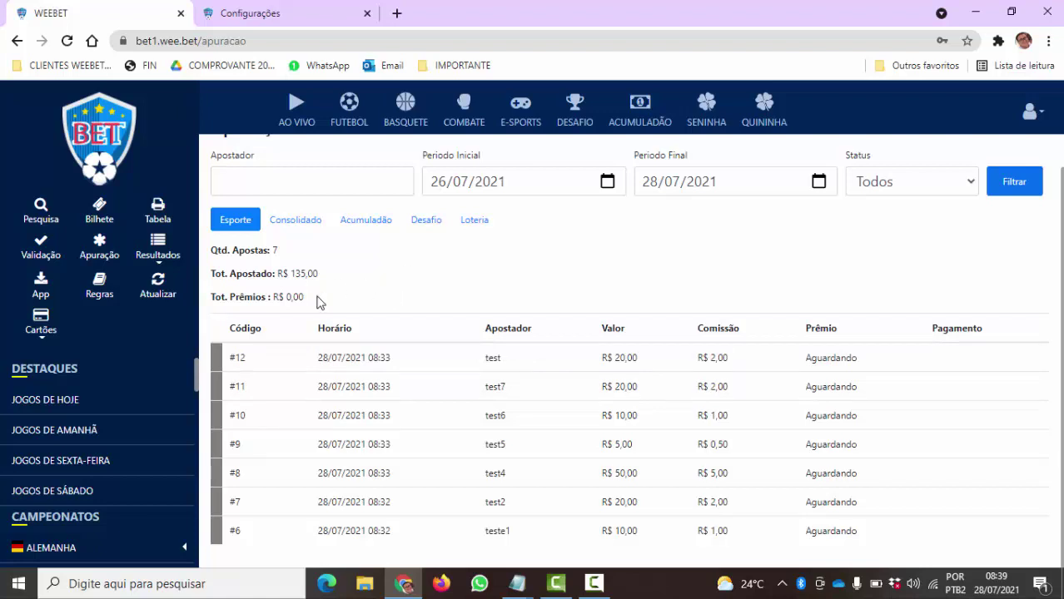
scroll(268, 168, up, 1)
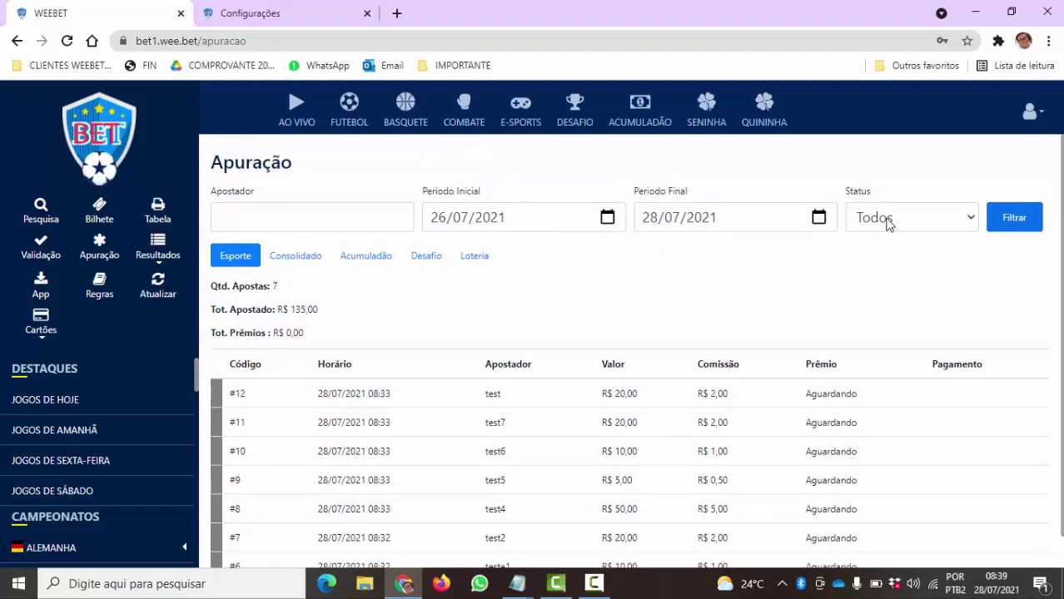
click(885, 220)
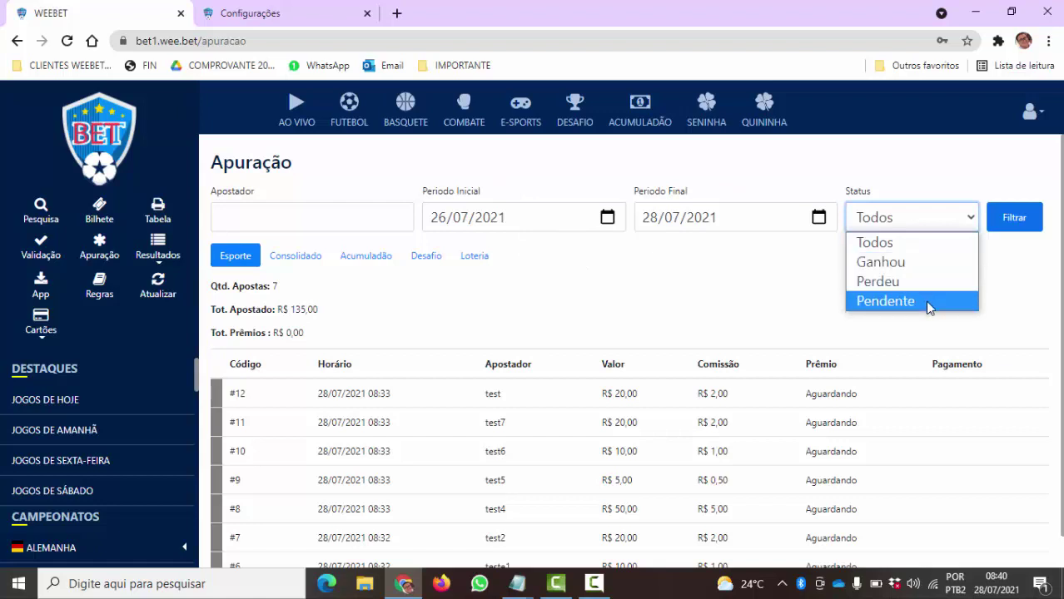
click(749, 307)
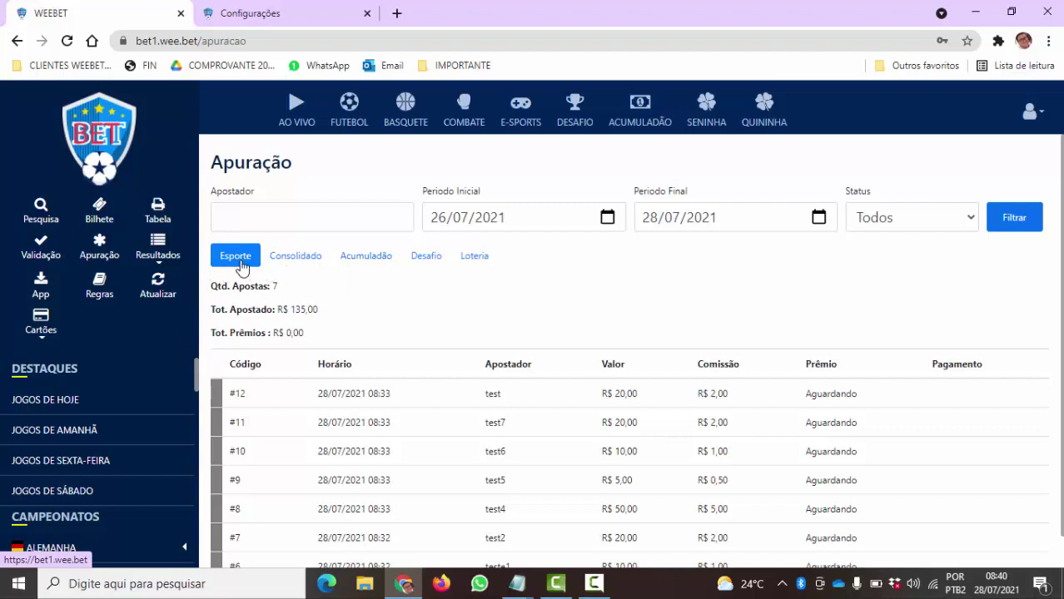
Step: Show the Consolidado summary of the Apuração report and examine its entries from Total Apostado to the final Saldo
click(295, 263)
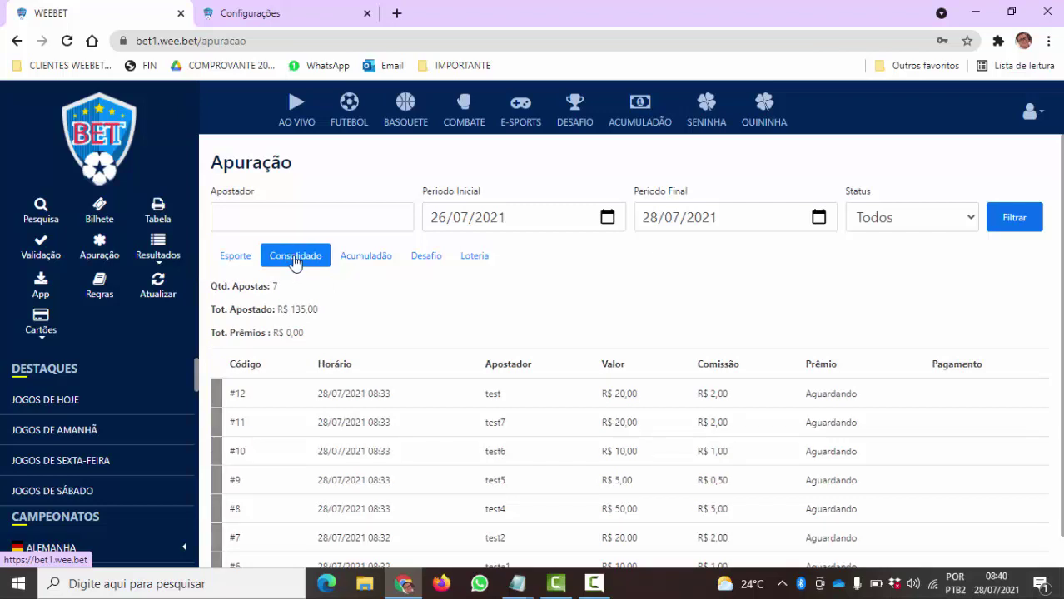
scroll(326, 352, down, 1)
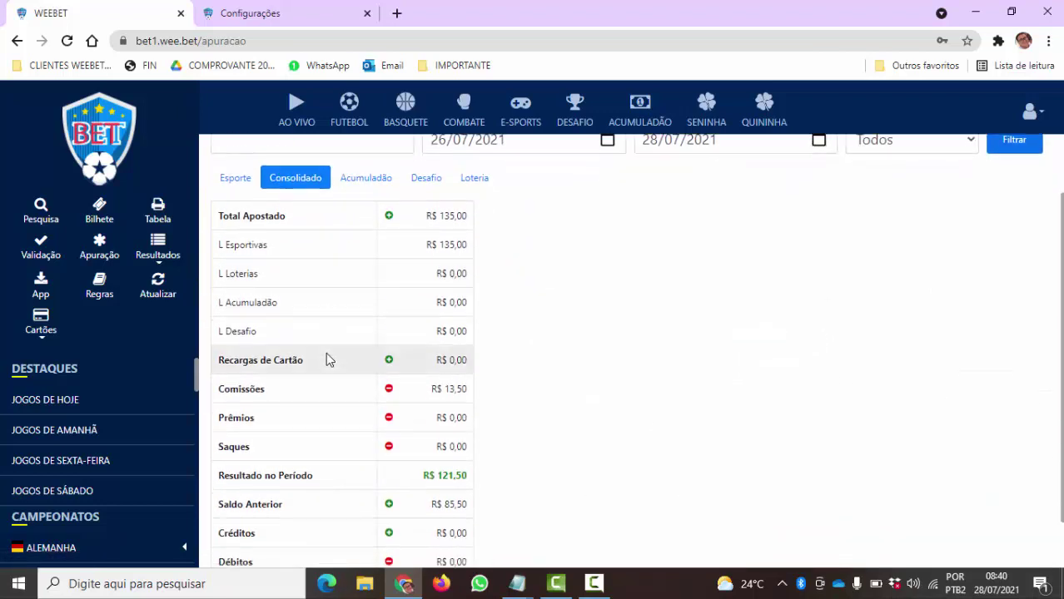
scroll(329, 366, down, 1)
scroll(329, 370, up, 2)
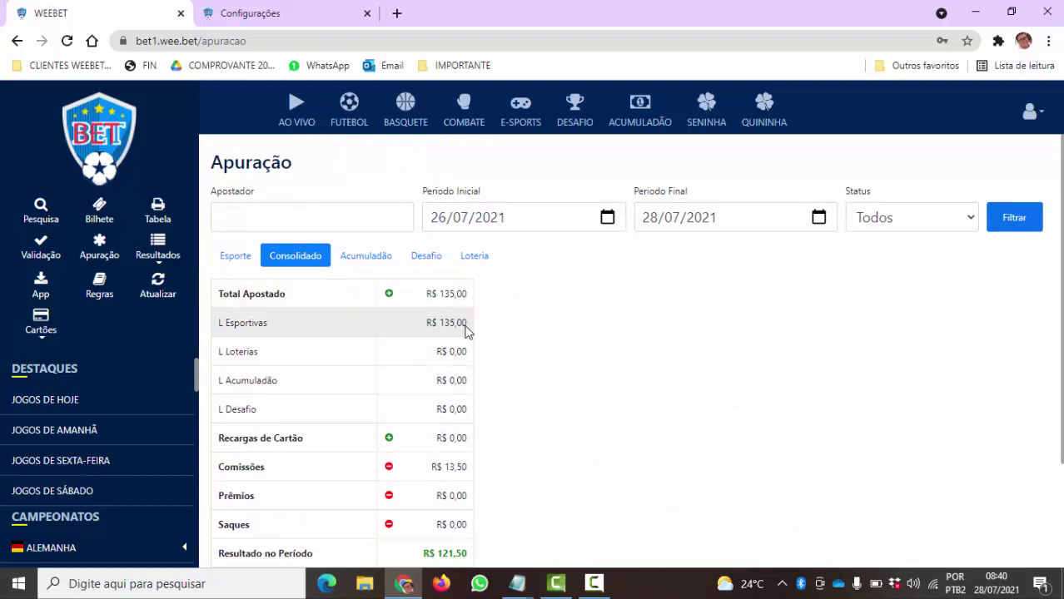
scroll(464, 333, down, 1)
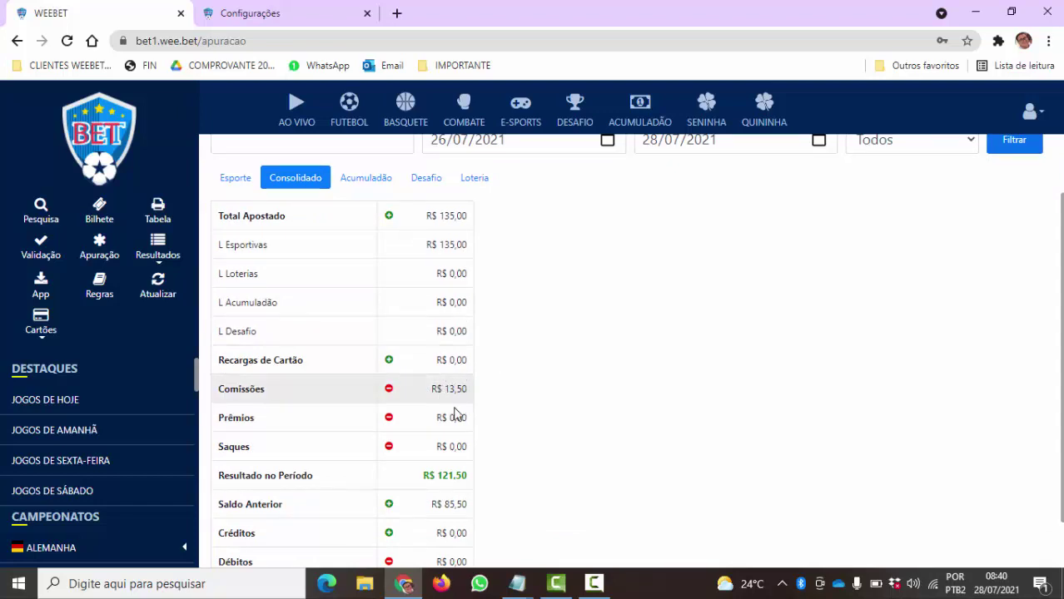
scroll(452, 412, down, 1)
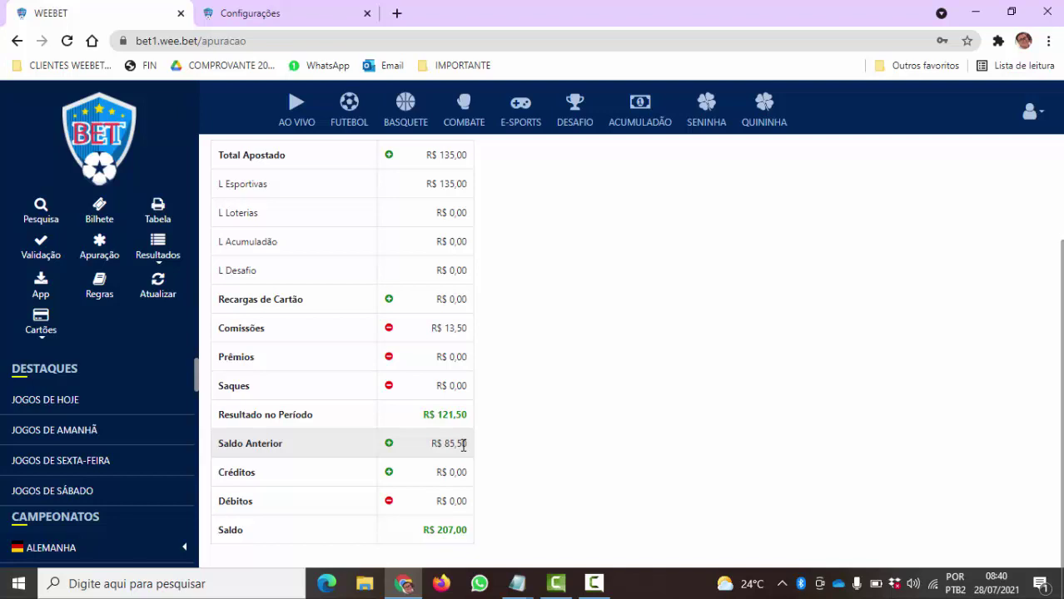
drag(425, 531, 483, 537)
click(483, 537)
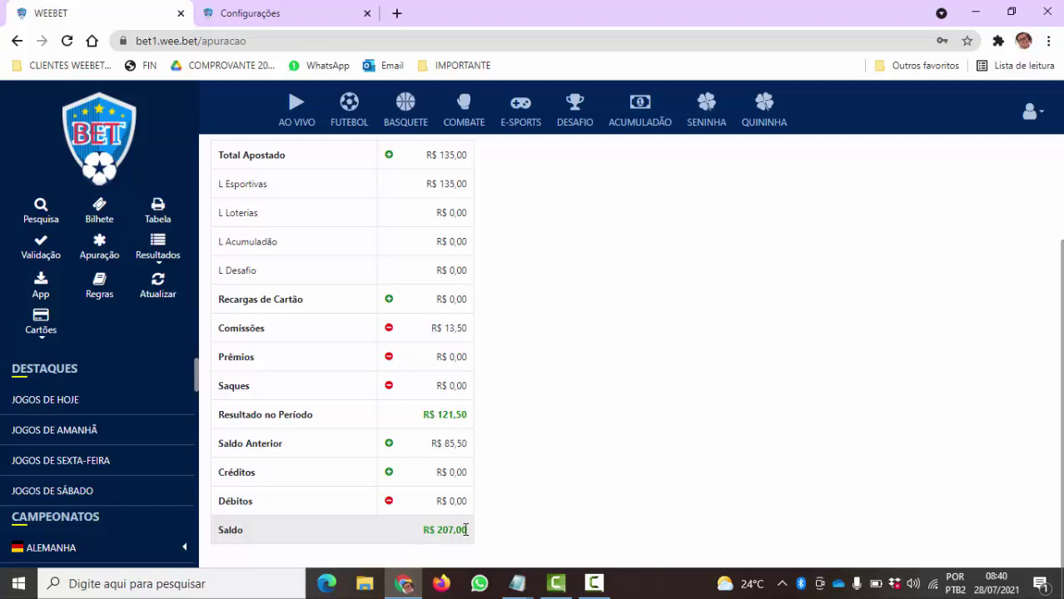
scroll(466, 530, up, 3)
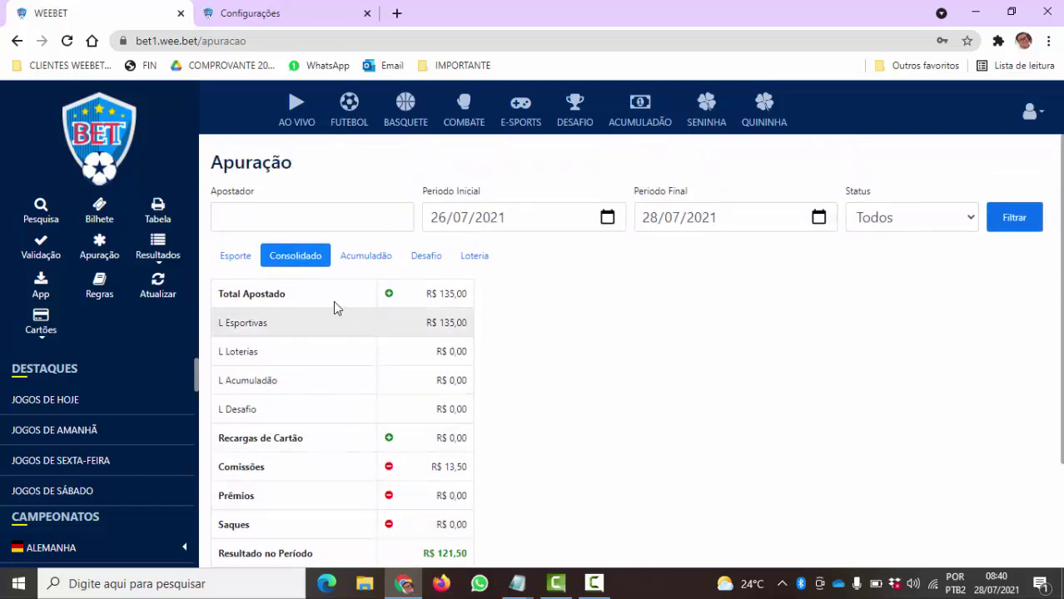
Step: View the Acumuladão, Desafio and Loteria results of the Apuração report one after another
click(366, 258)
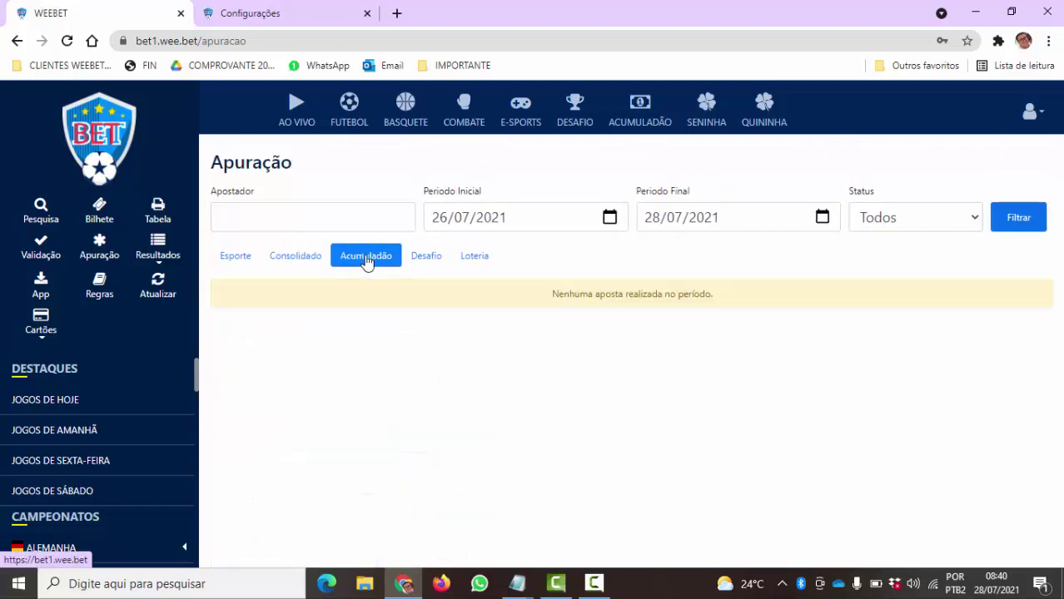
click(425, 258)
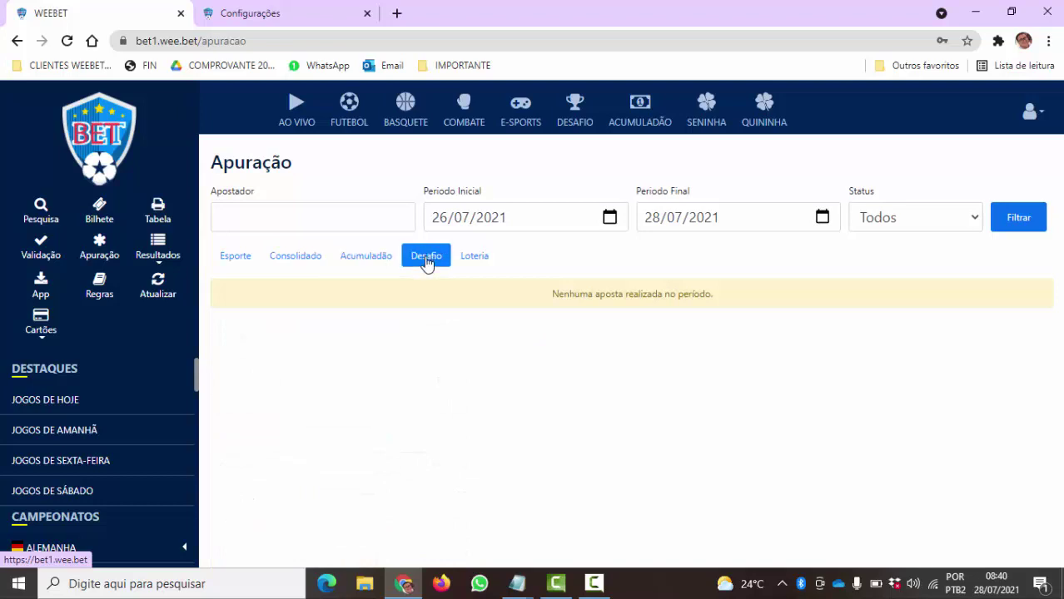
click(473, 258)
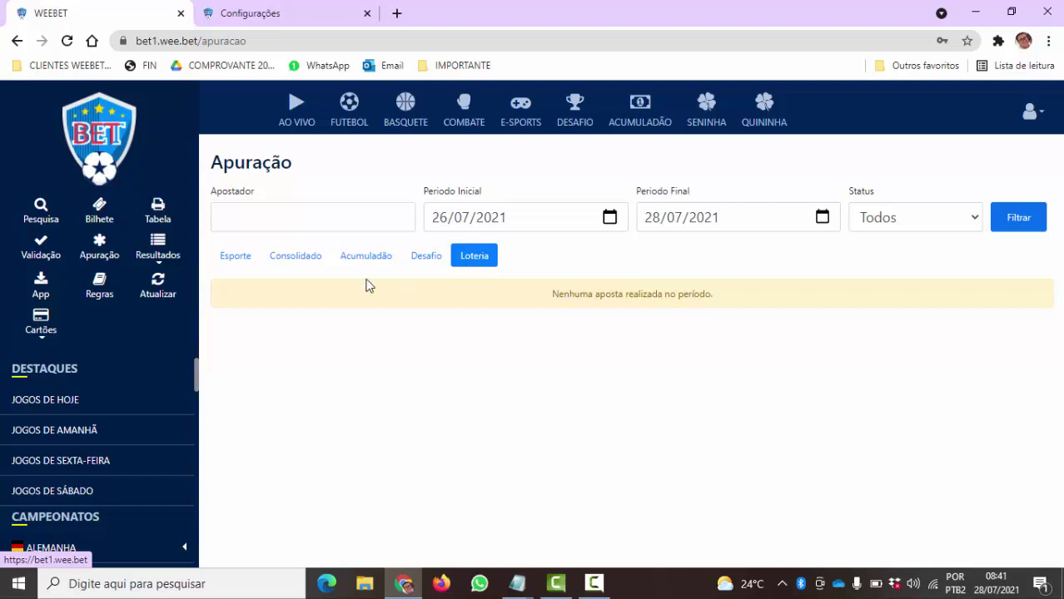
Step: Return to the Consolidado summary and review its commissions, credits, debits and balance rows again
click(279, 260)
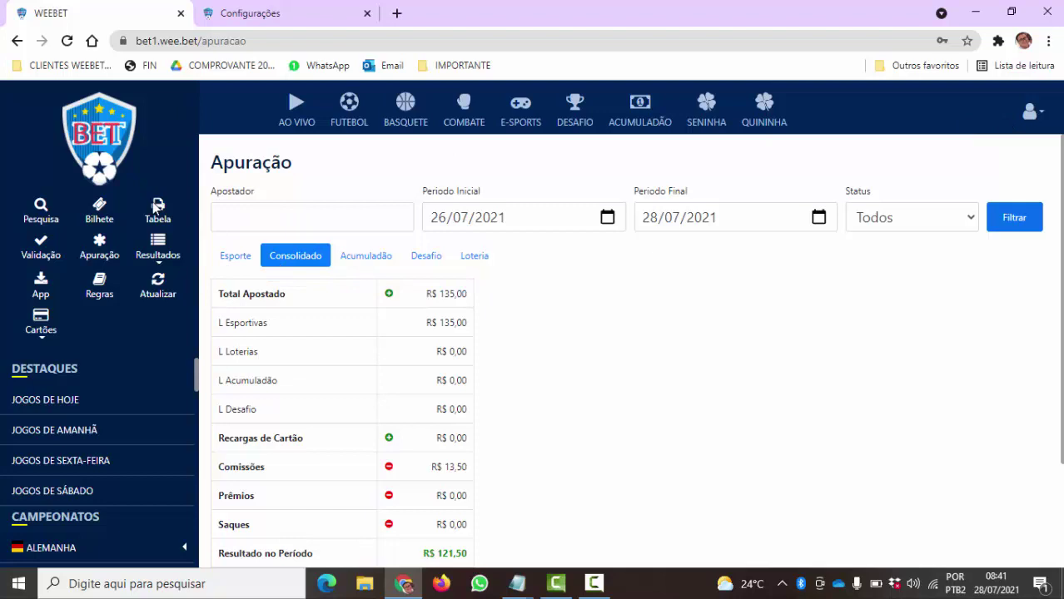
click(313, 265)
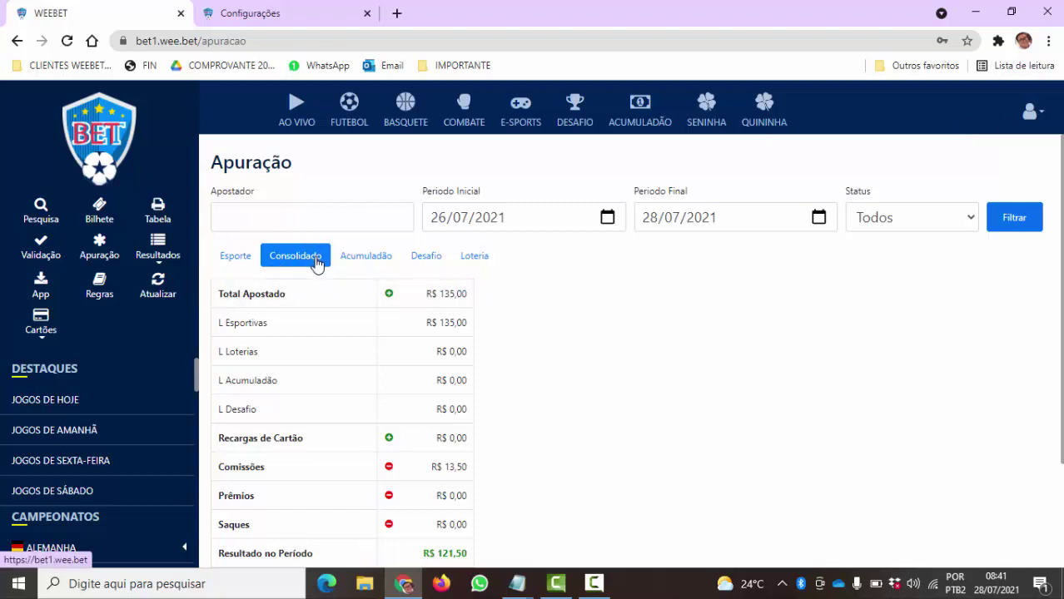
scroll(423, 356, down, 3)
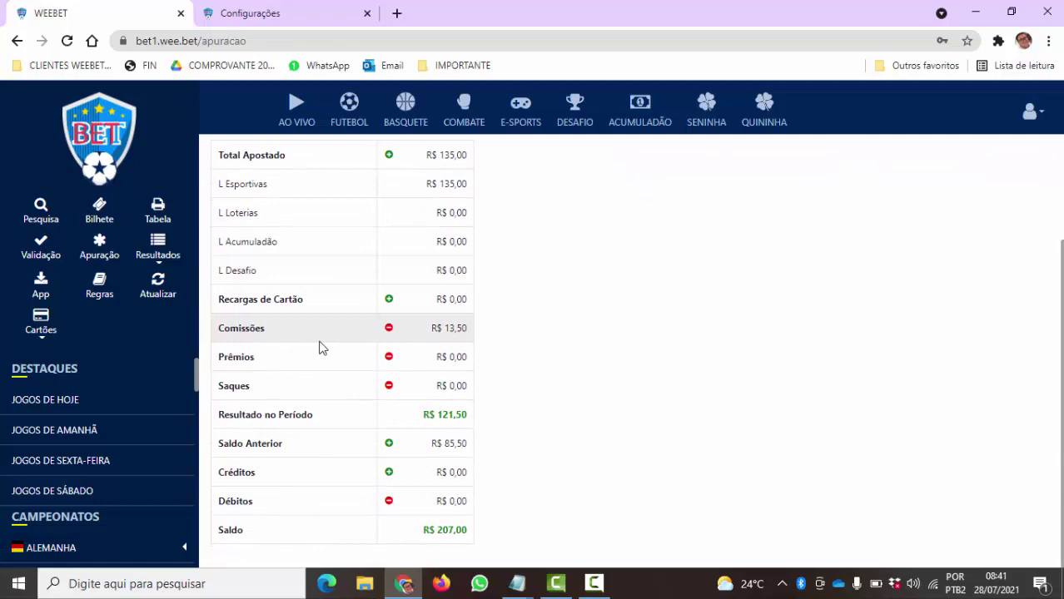
scroll(323, 348, up, 3)
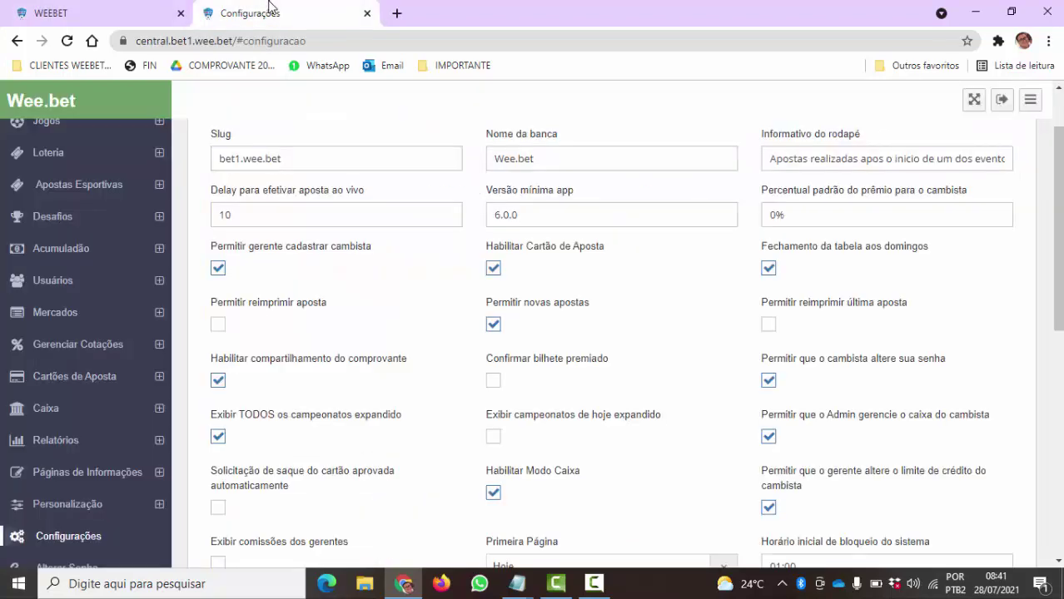
Step: Expand the Caixa module in the admin panel and review its entries beside the Habilitar Modo Caixa setting
click(107, 409)
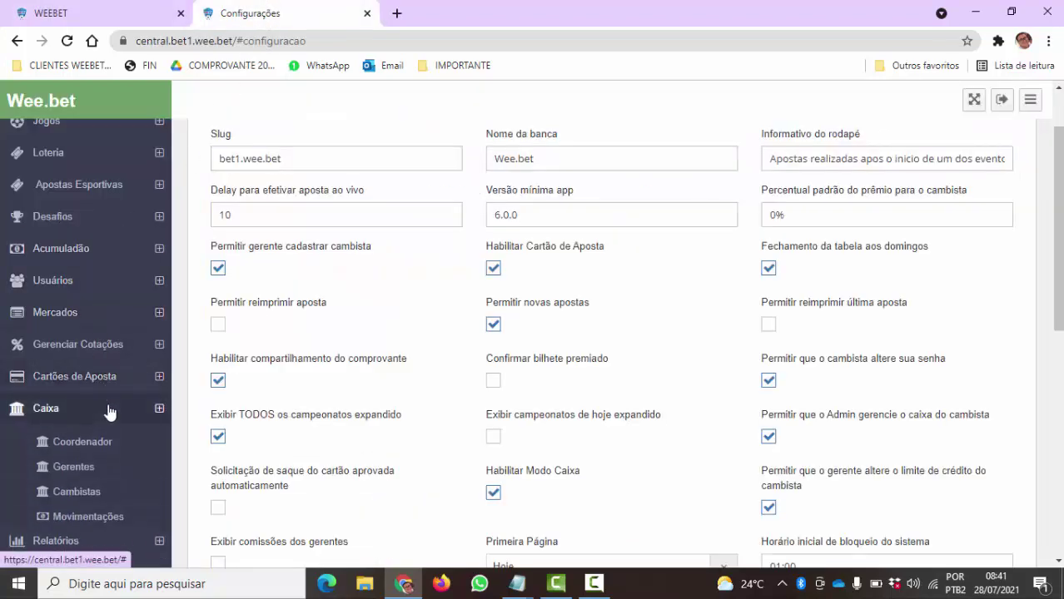
scroll(178, 392, down, 3)
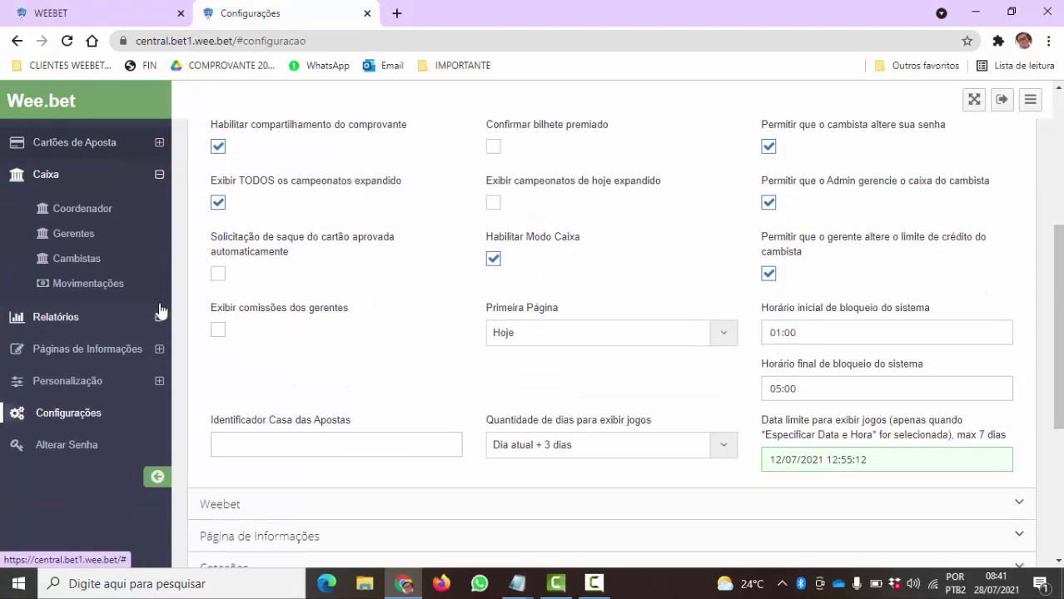
scroll(133, 292, up, 1)
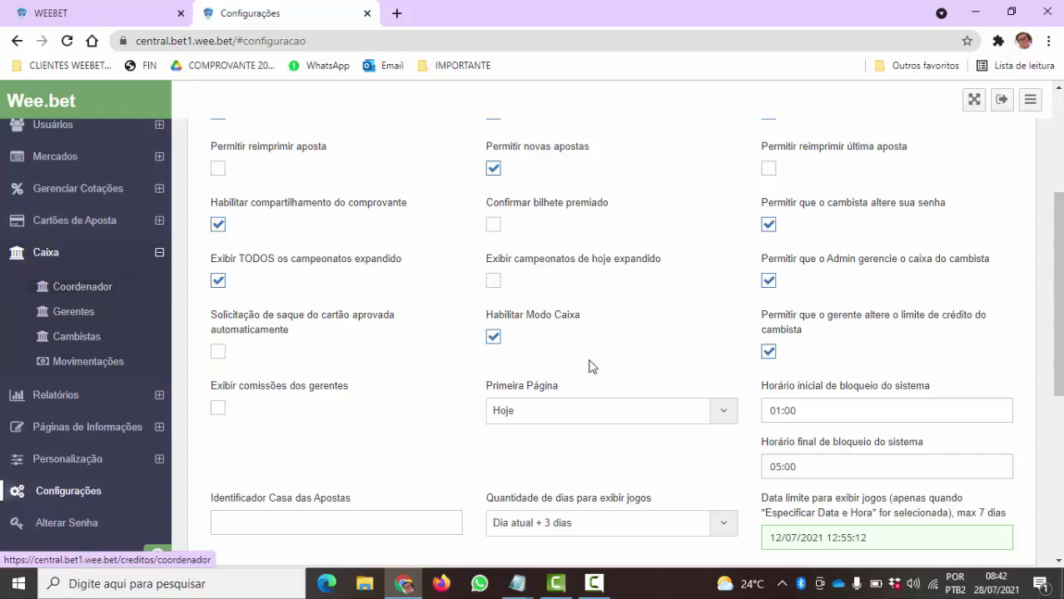
Step: Review the cash-related permissions around Habilitar Modo Caixa, including whether the Admin may manage the cambista's cash
scroll(588, 364, up, 3)
scroll(585, 261, down, 5)
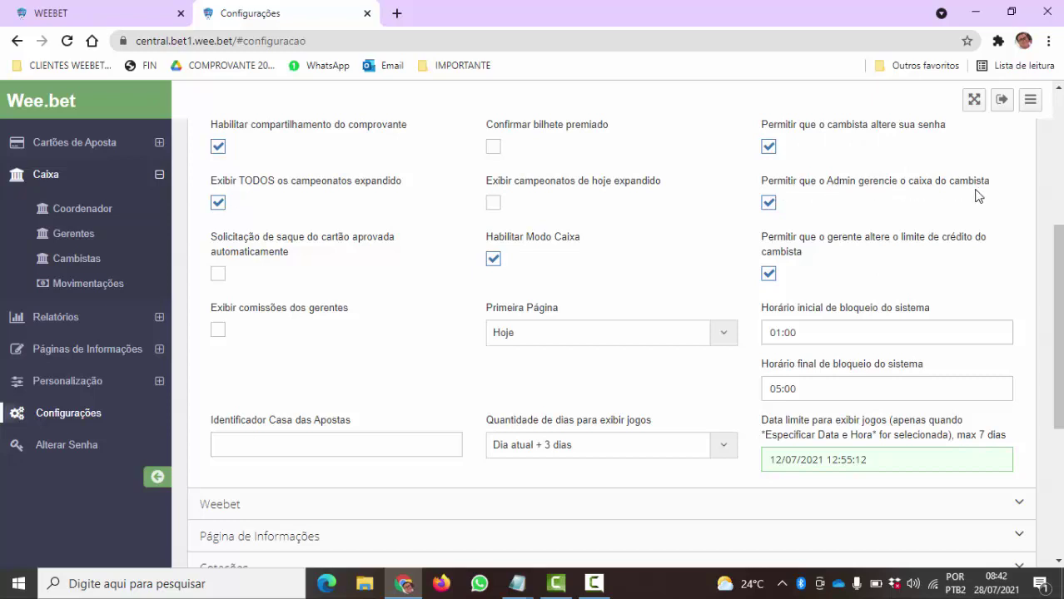
scroll(978, 196, up, 2)
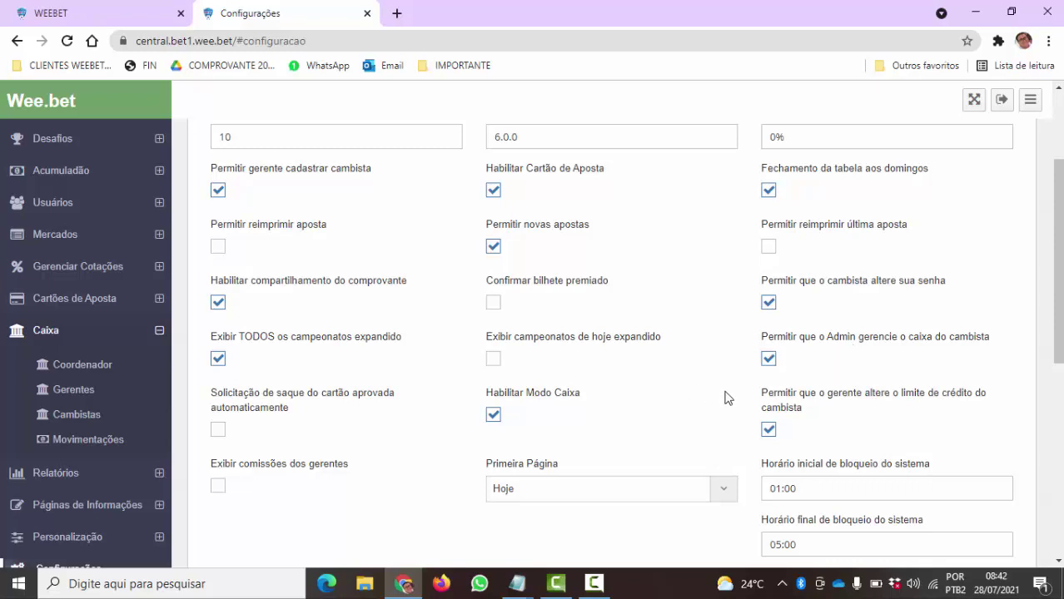
Step: View the Caixa Cambistas and Caixa Gerentes balances, and return to the cambistas' list
click(73, 416)
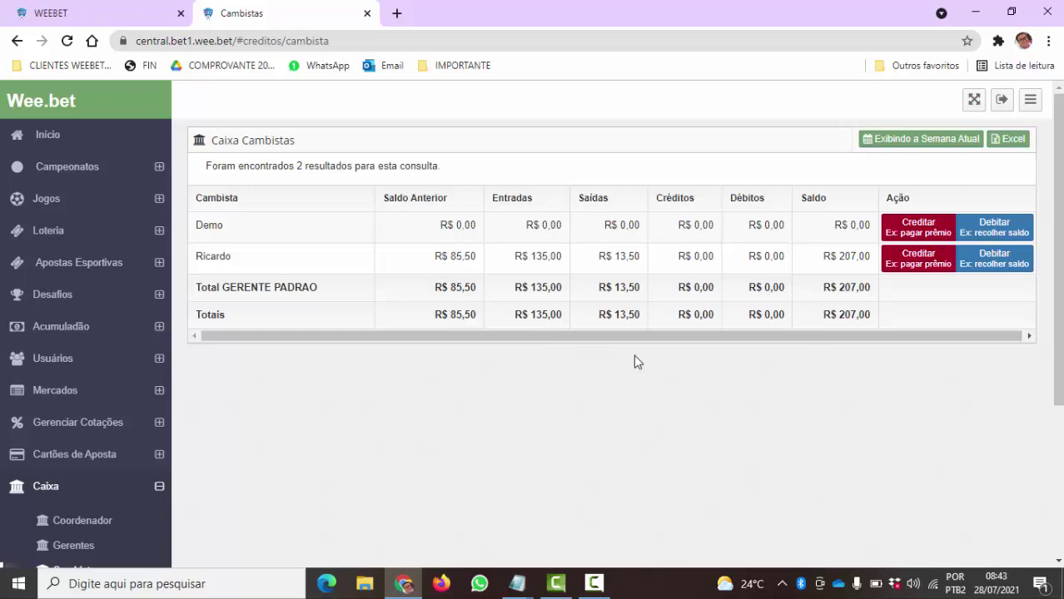
scroll(142, 445, down, 2)
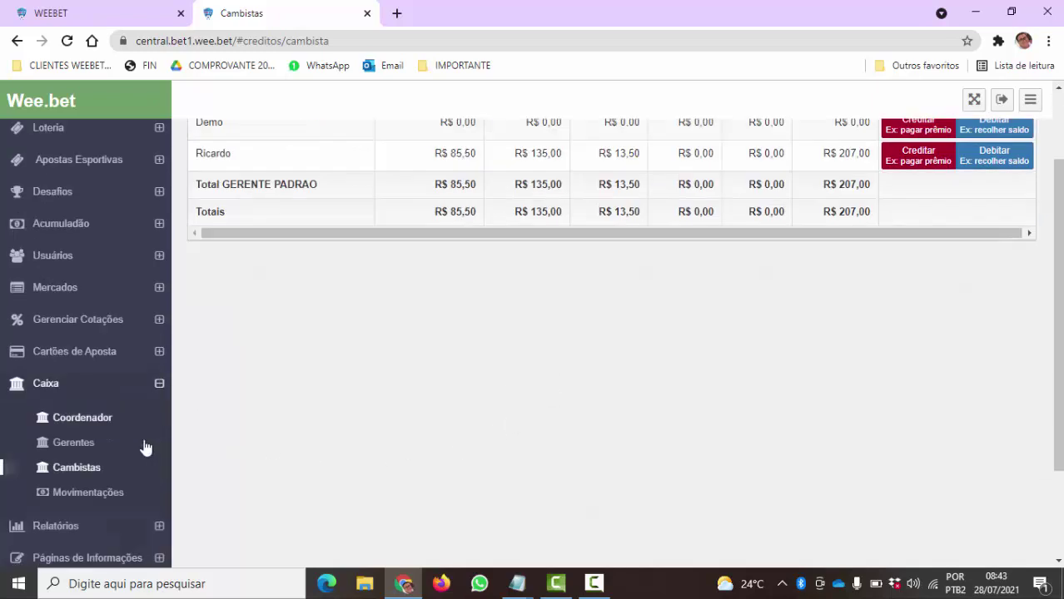
click(81, 391)
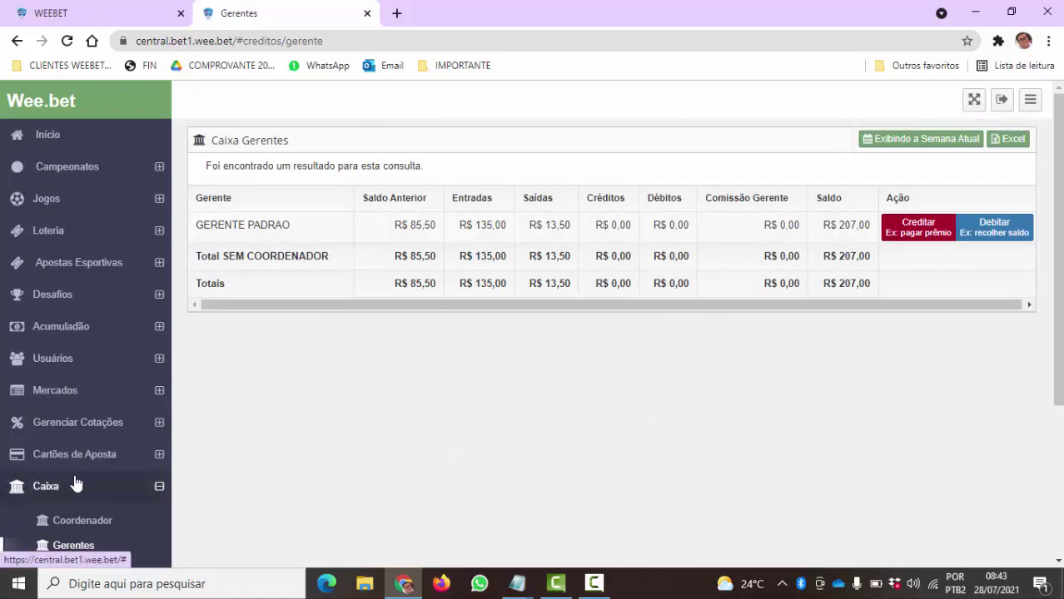
scroll(82, 460, down, 2)
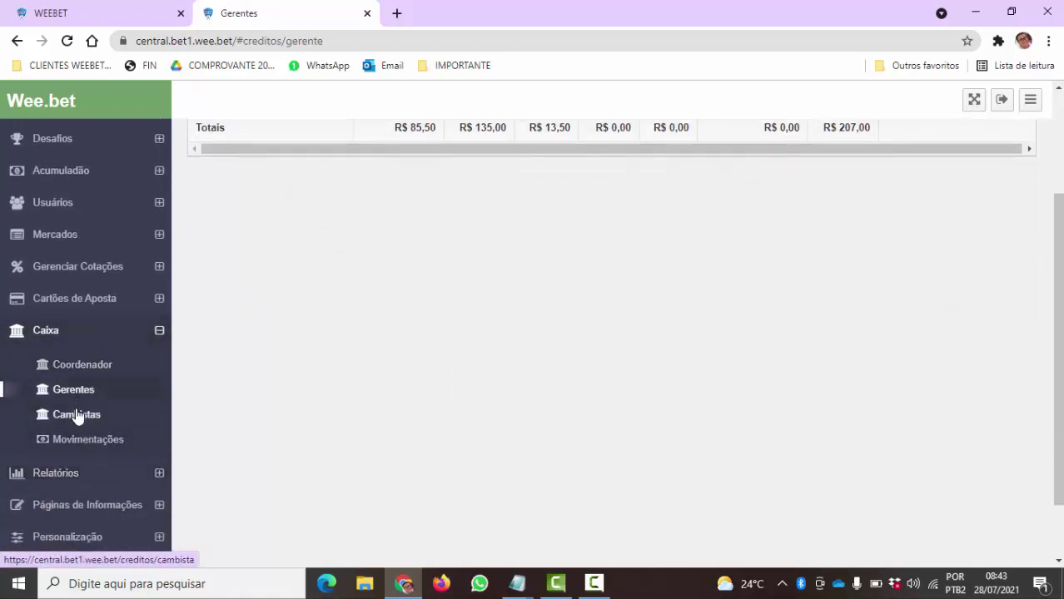
click(80, 416)
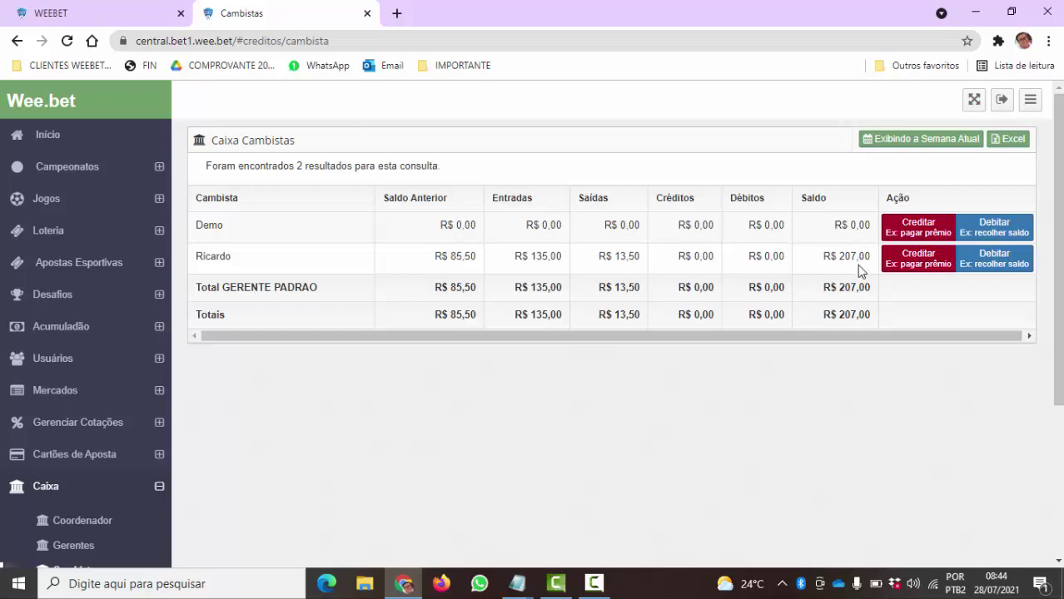
Step: Start a debit for the cambista listed below Demo and set its description to "Acerto do mes de agosto"
click(1008, 262)
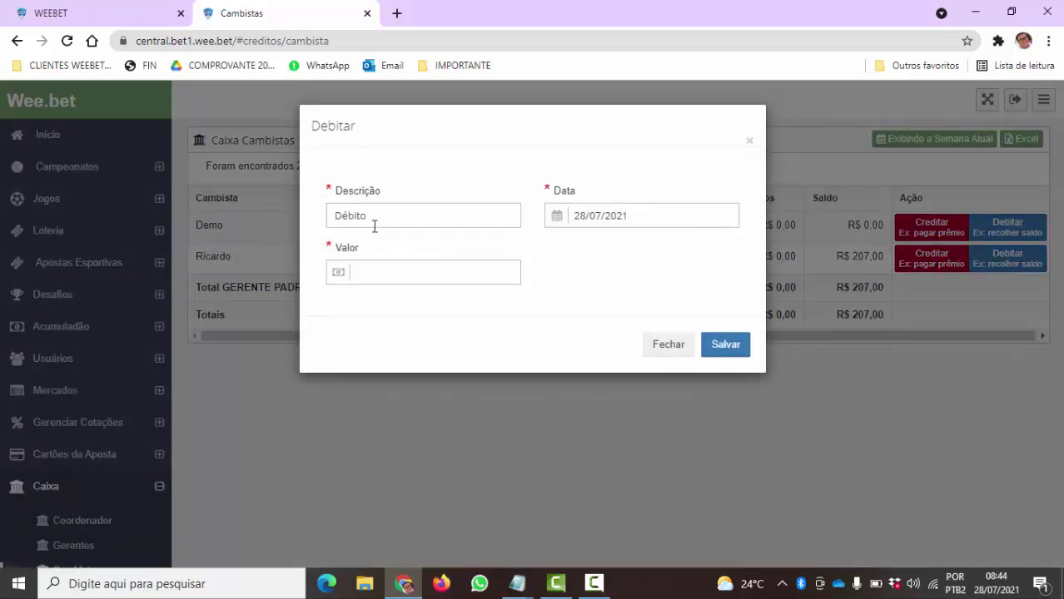
click(378, 216)
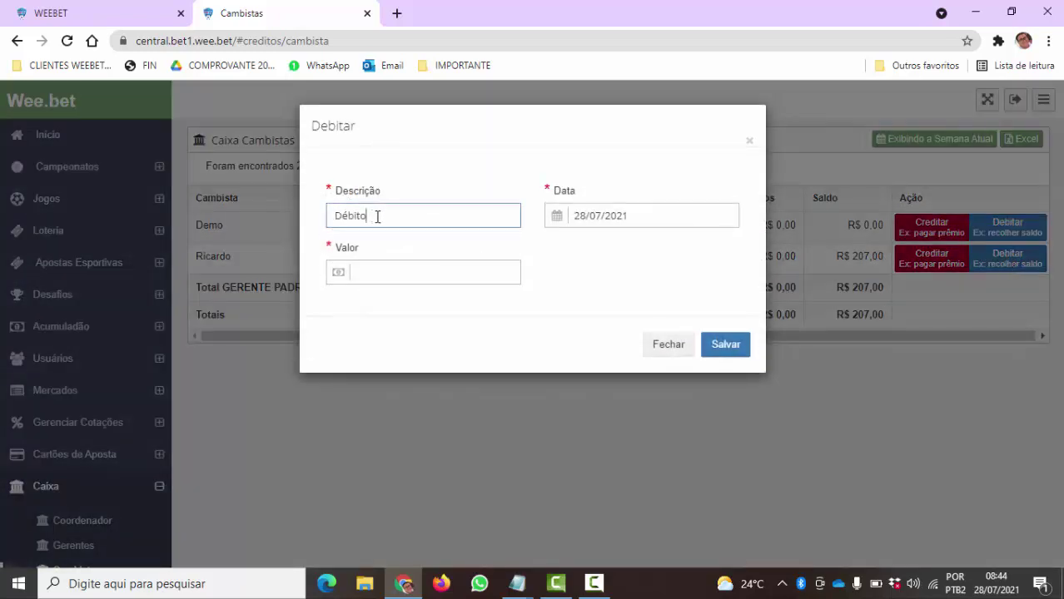
key(ctrl+a)
key(BackSpace)
text(Acerto)
key(BackSpace)
text(o da semana)
key(BackSpace)
key(BackSpace)
key(BackSpace)
key(BackSpace)
key(BackSpace)
key(BackSpace)
key(BackSpace)
key(BackSpace)
text(o mes de agosto)
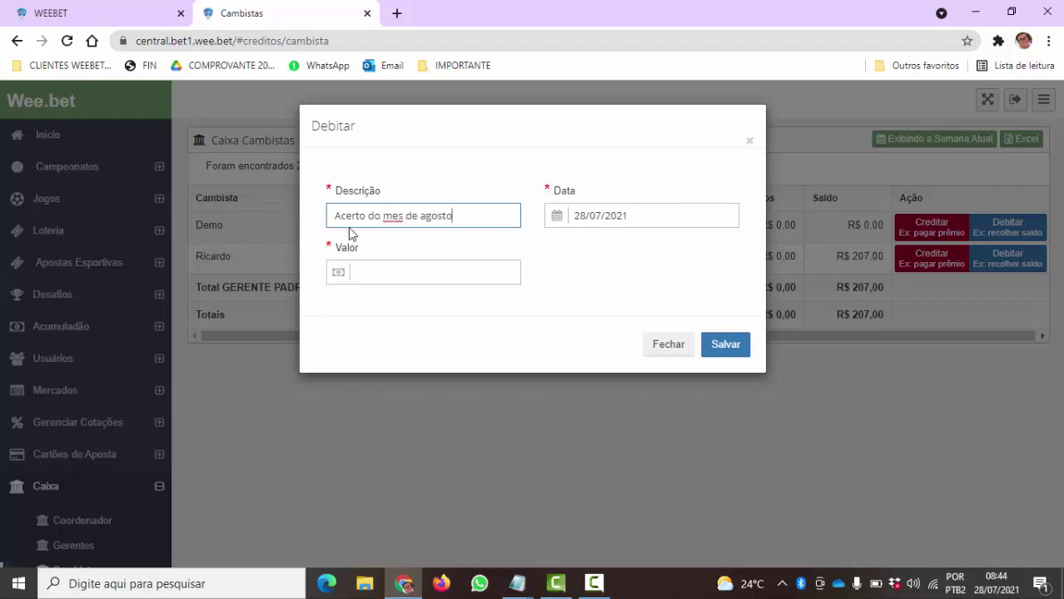
Step: Set the debit's value to 207,00 and save it
click(365, 264)
text(207.)
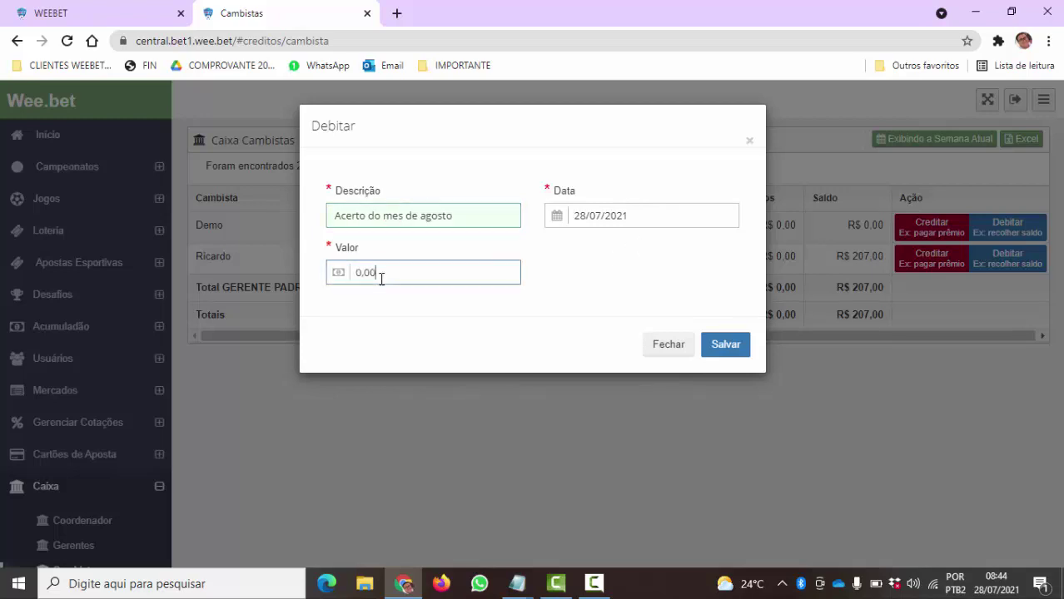
text(00)
click(726, 348)
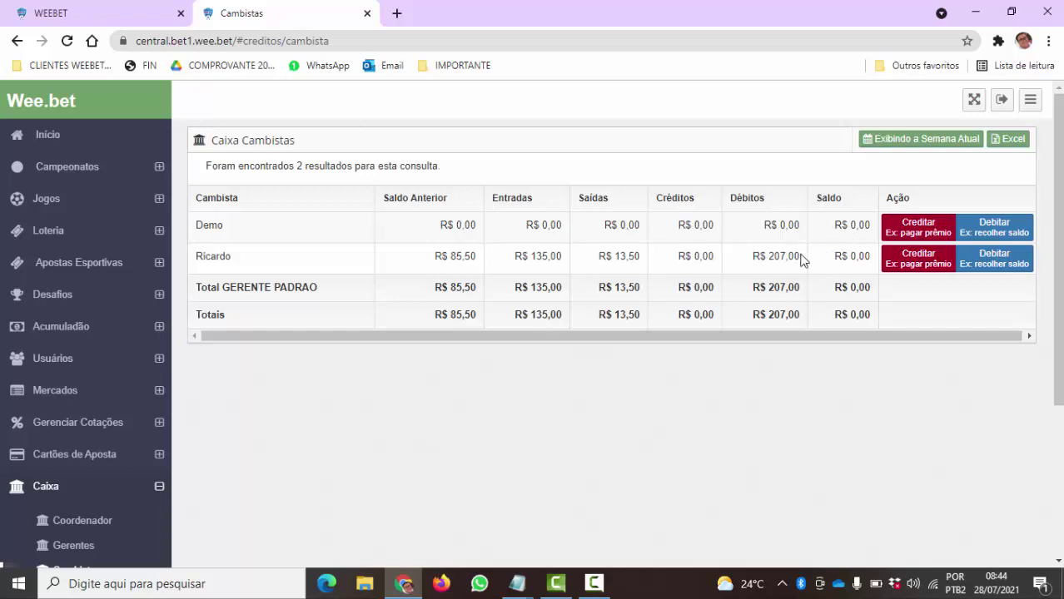
Step: Switch to the betting site, filter the Apuração report again and examine the Consolidado rows for debits and balance
click(89, 9)
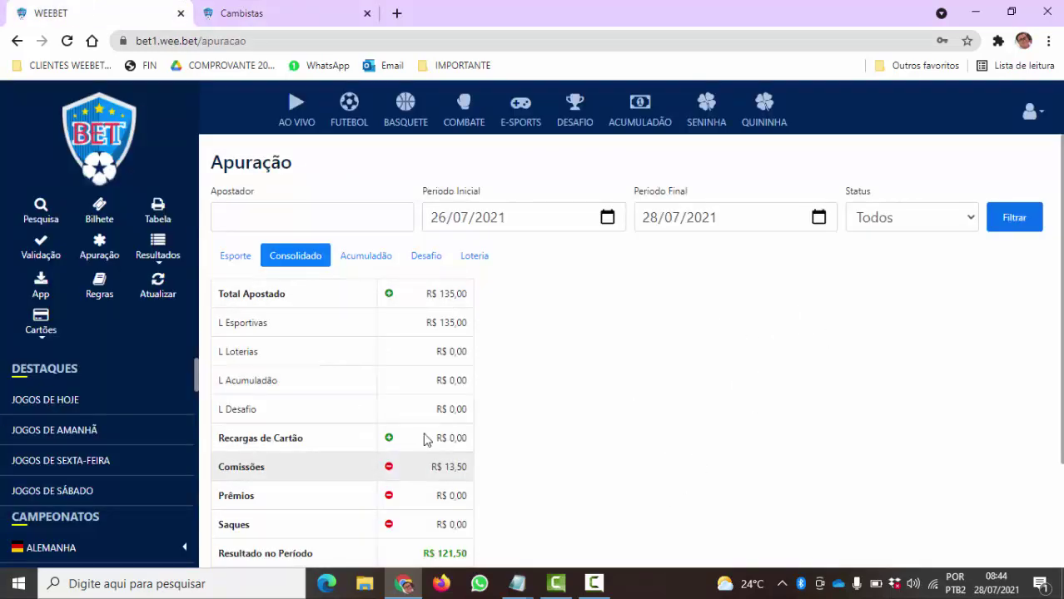
scroll(466, 446, down, 2)
scroll(675, 456, up, 2)
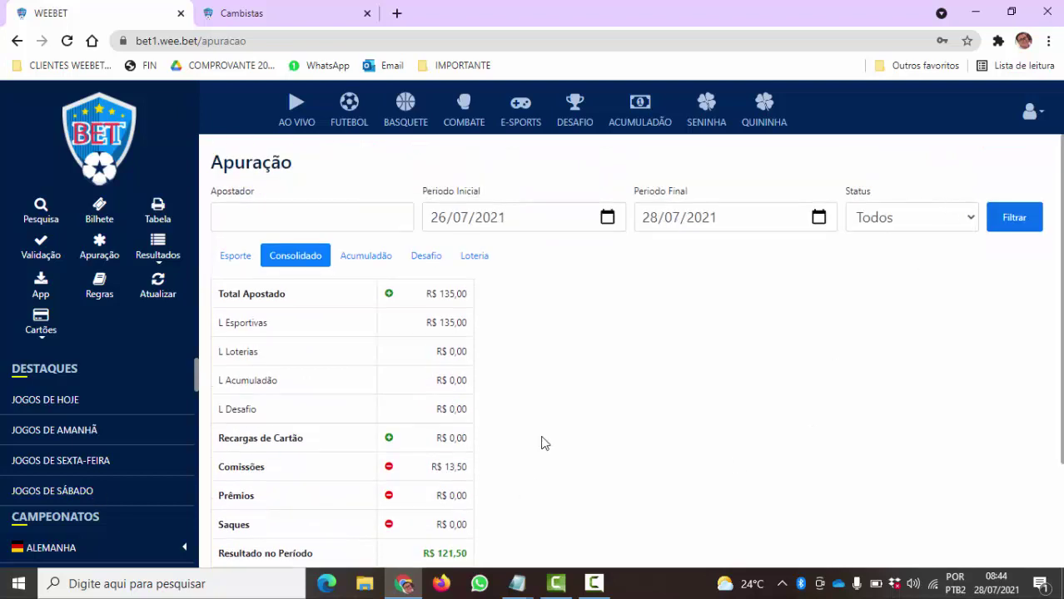
click(1023, 218)
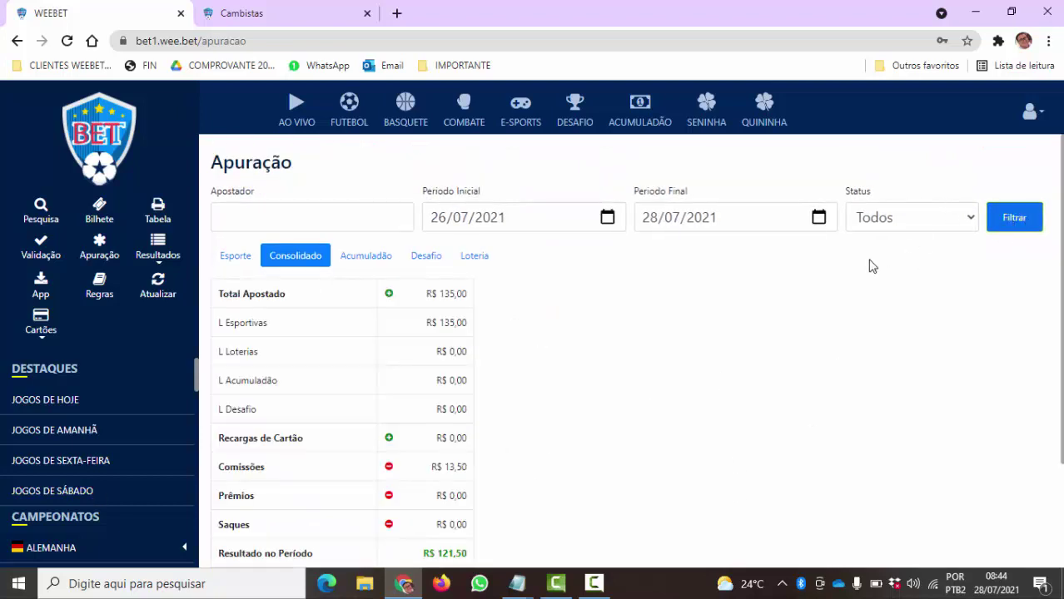
scroll(765, 306, down, 2)
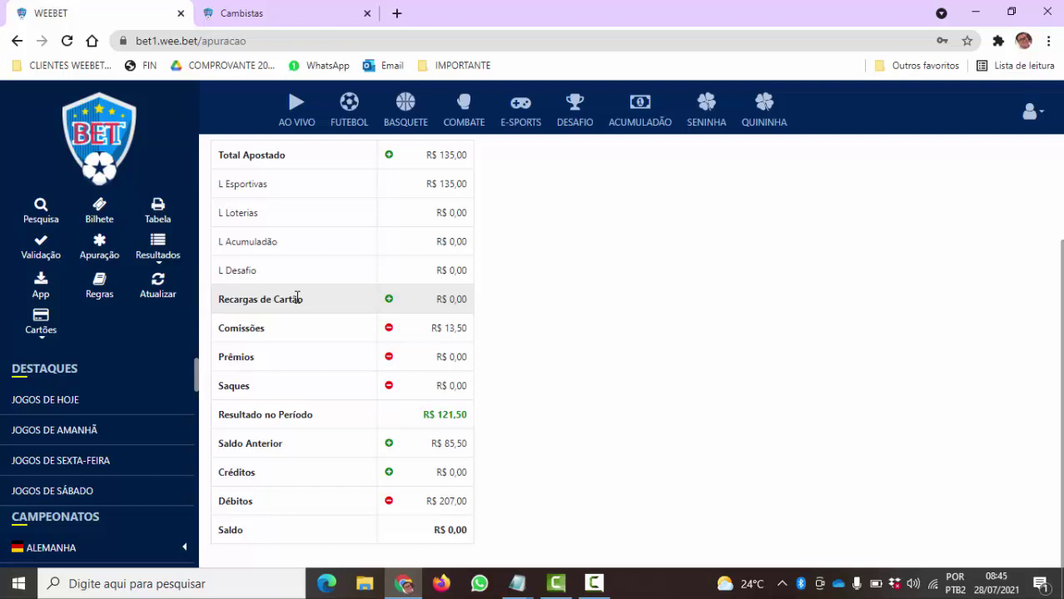
Step: Return to the admin panel and show the financial movements of the Caixa module
click(242, 14)
scroll(115, 285, down, 3)
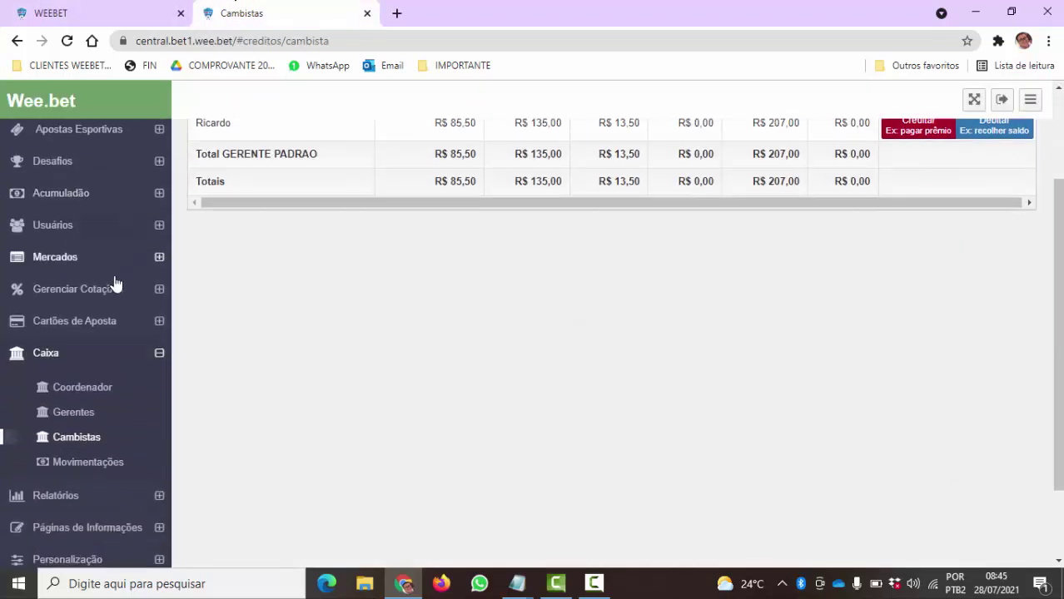
scroll(115, 285, down, 2)
click(88, 363)
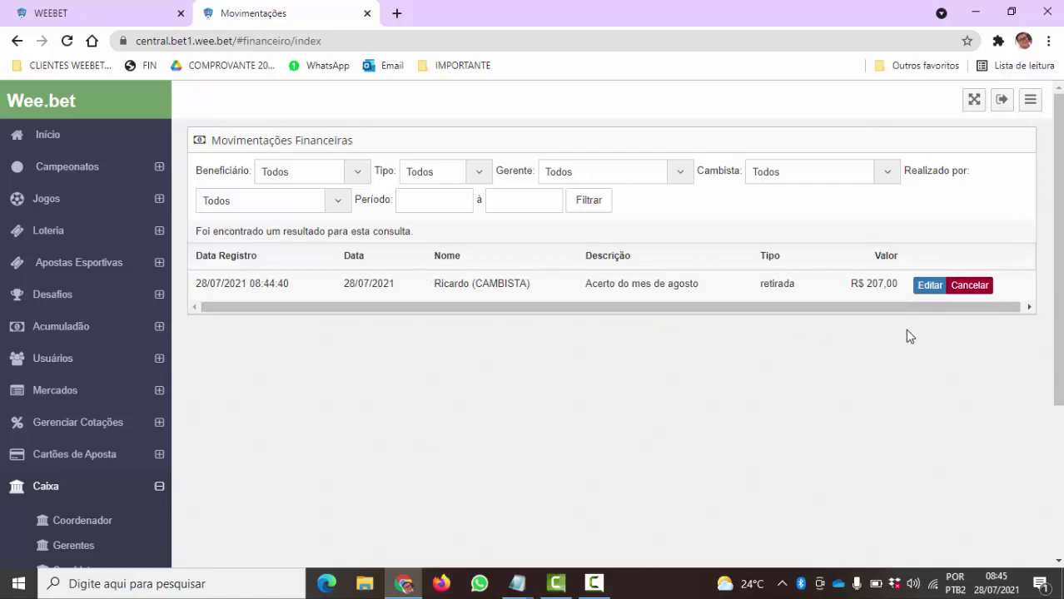
Step: View the edit form of the "Acerto do mes de agosto" movement, and go back to the cambistas' cash list
click(928, 286)
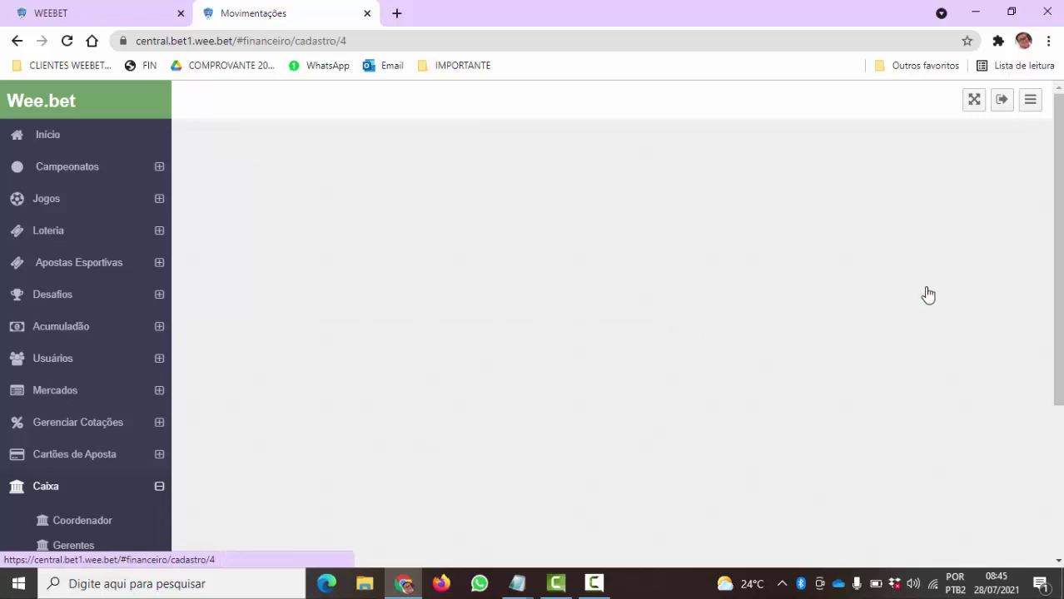
click(586, 311)
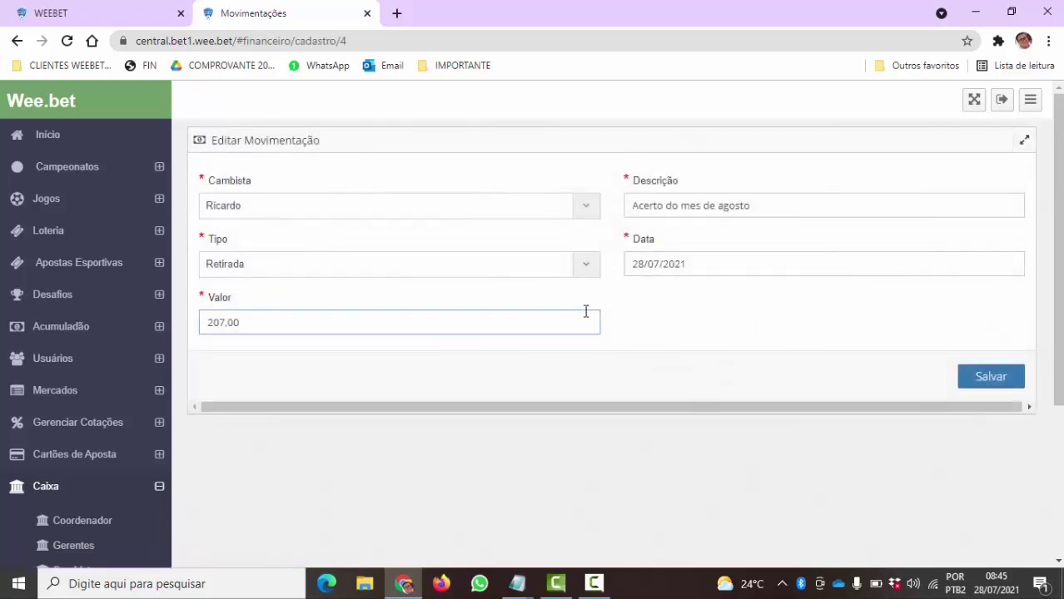
click(377, 288)
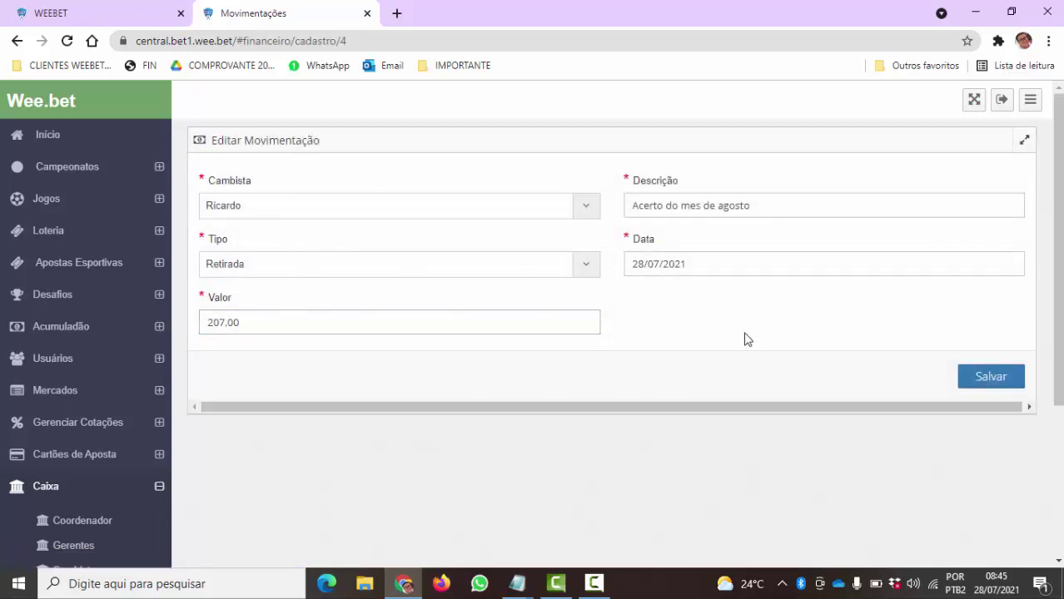
scroll(150, 483, down, 2)
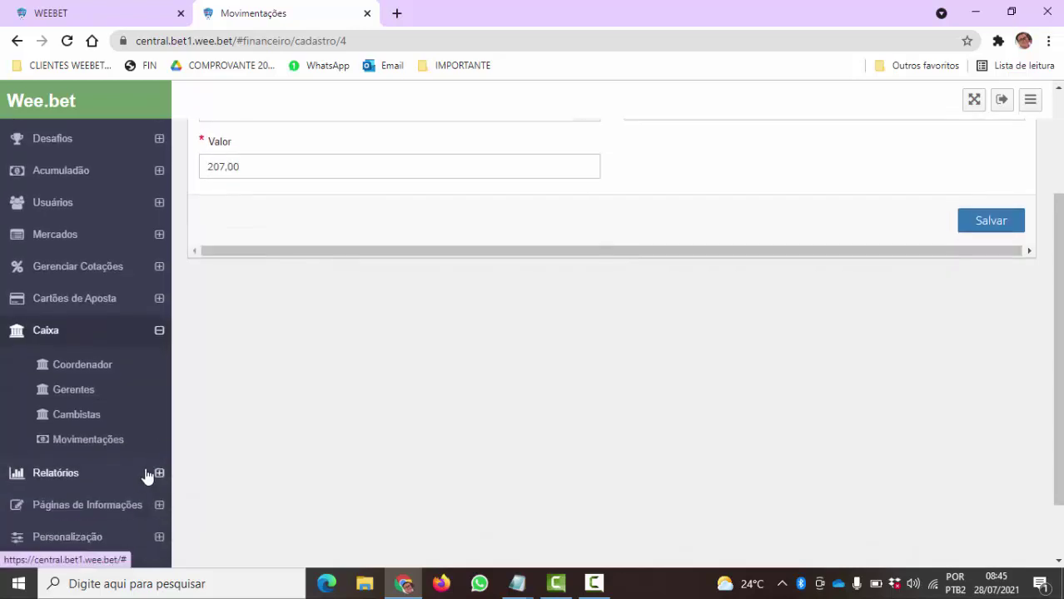
click(93, 417)
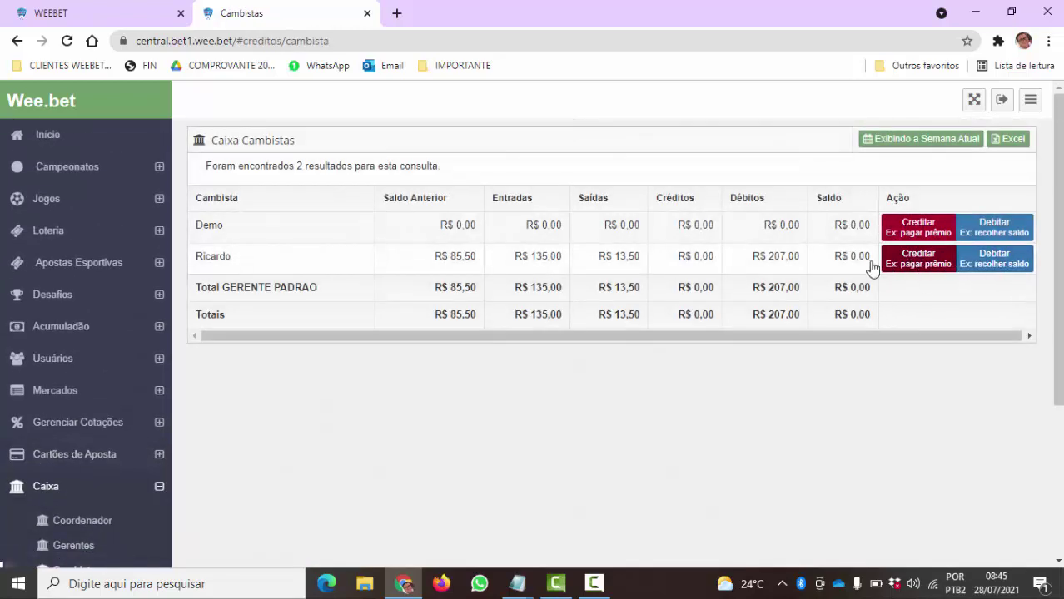
Step: Cancel the "Acerto do mes de agosto" movement in Movimentações Financeiras and confirm its removal
scroll(50, 431, down, 2)
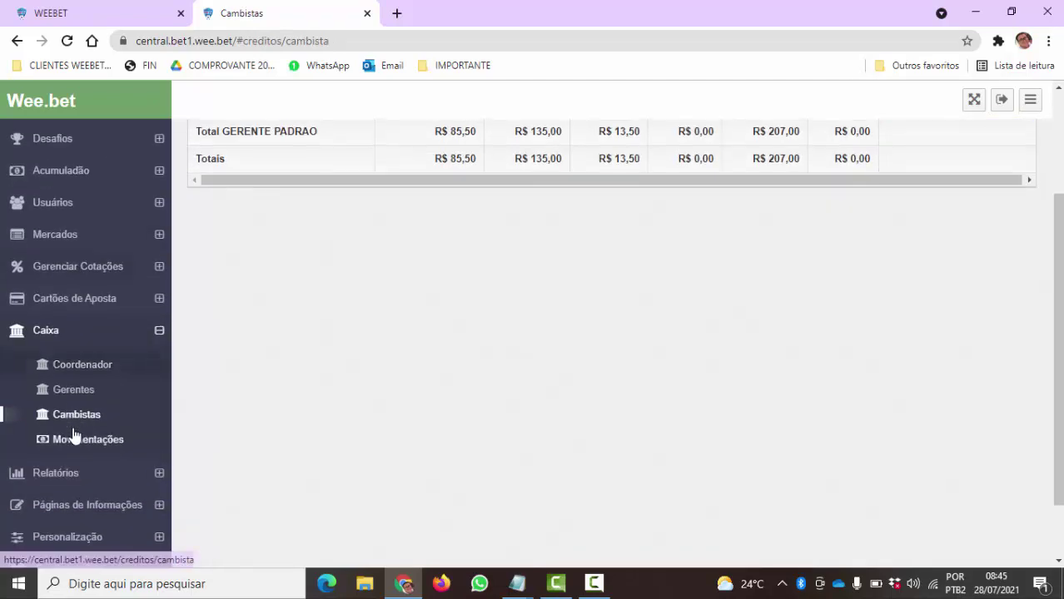
click(89, 439)
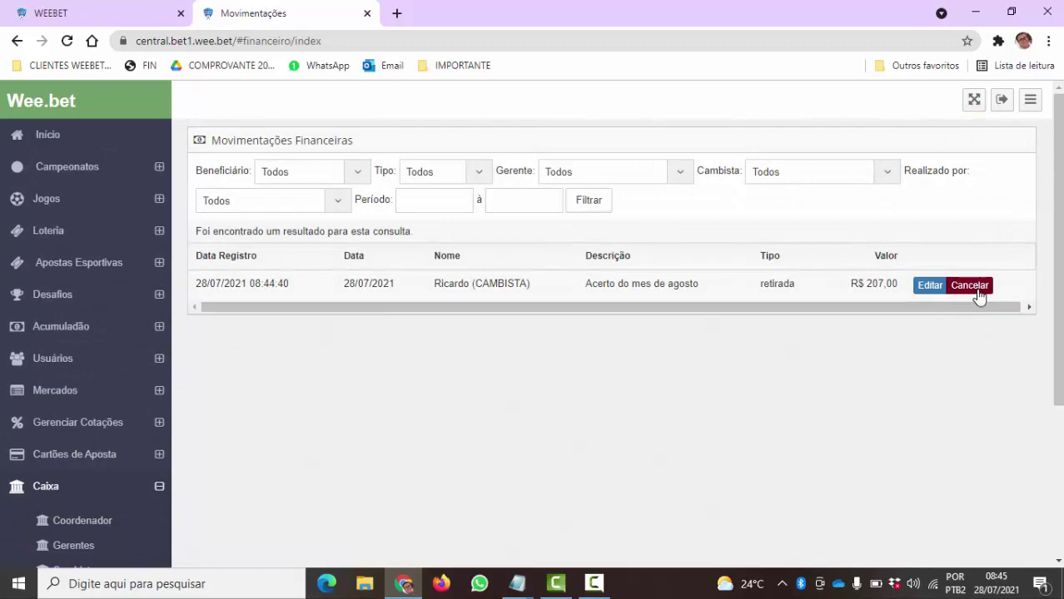
click(978, 291)
click(741, 314)
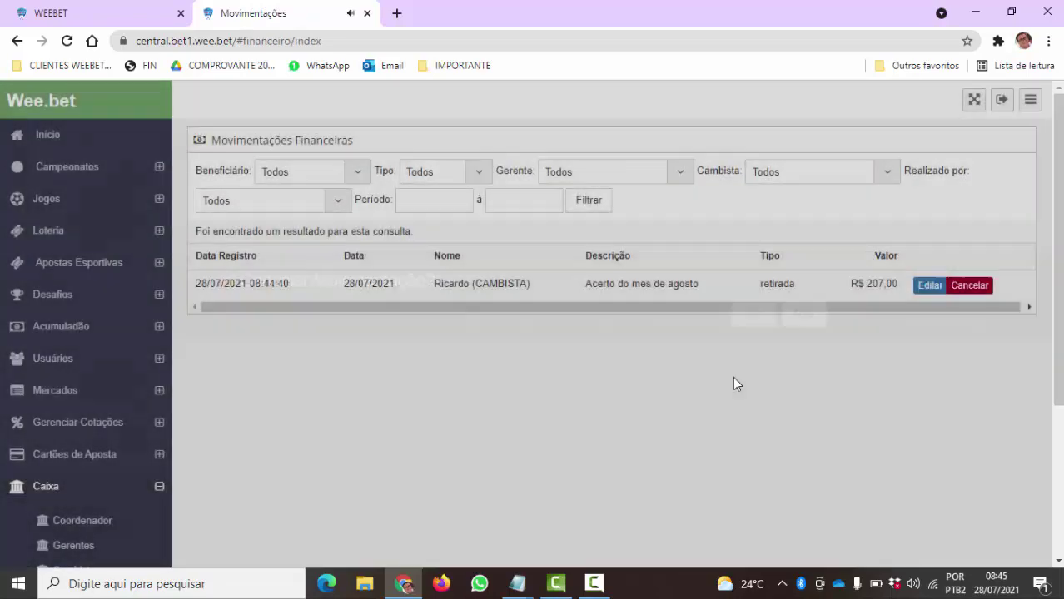
Step: Check the balances in Caixa Cambistas and in the refreshed Consolidado summary of the Apuração report
scroll(171, 415, down, 2)
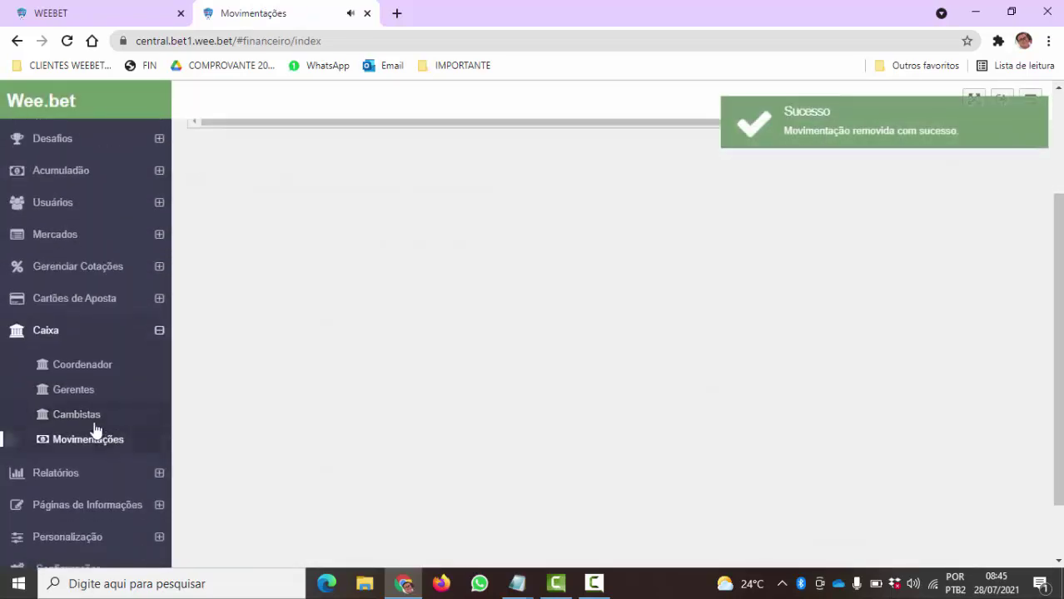
click(90, 415)
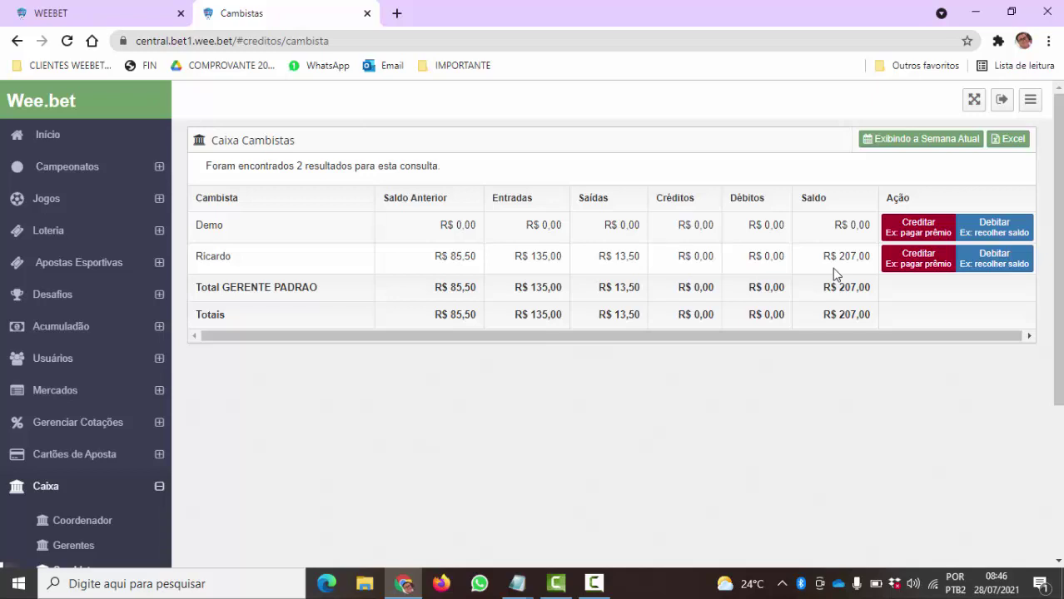
click(51, 13)
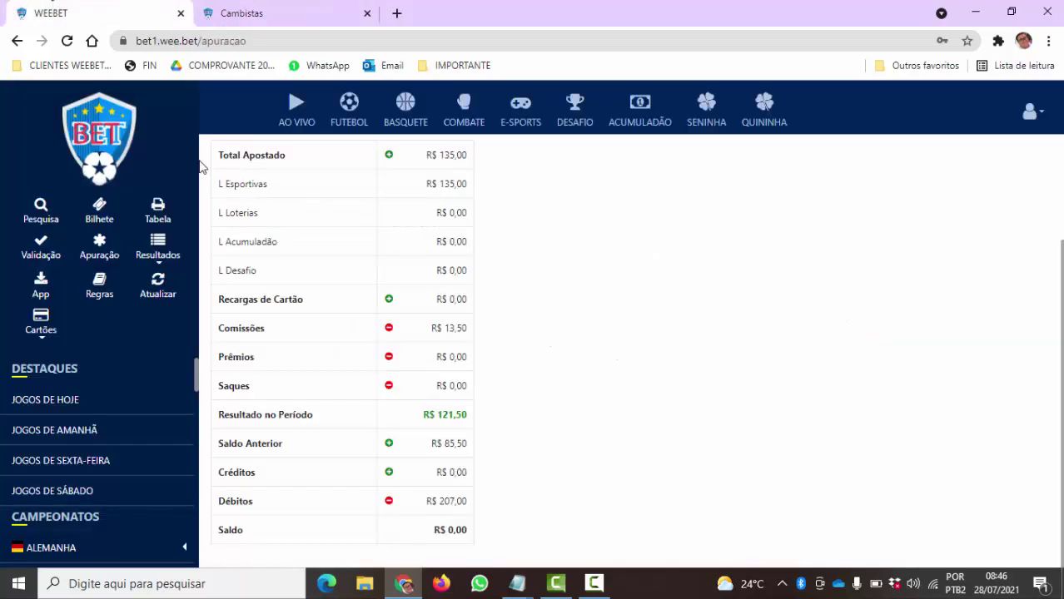
click(156, 296)
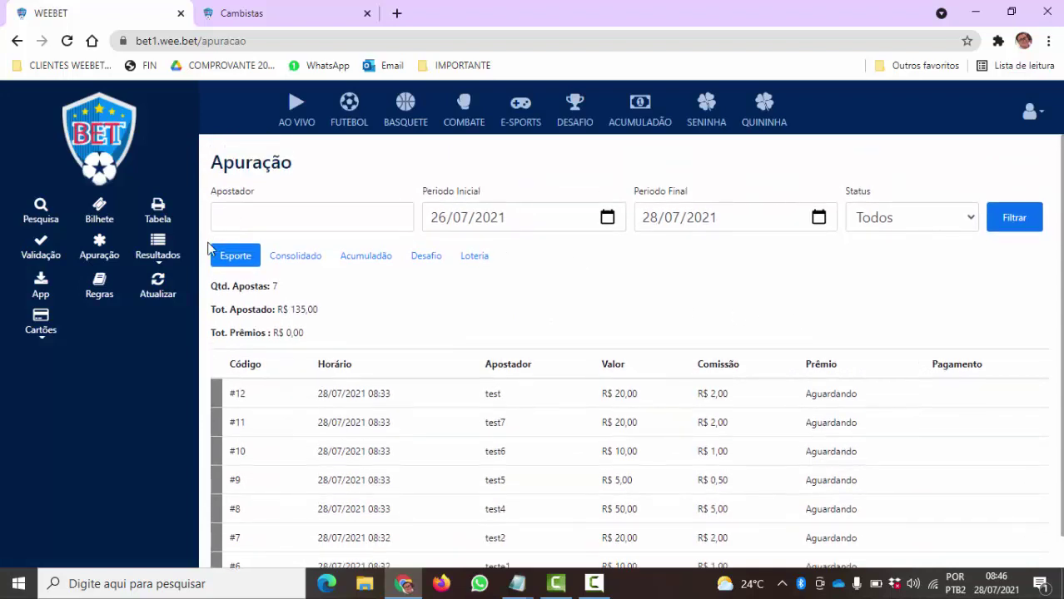
click(291, 257)
scroll(458, 416, down, 3)
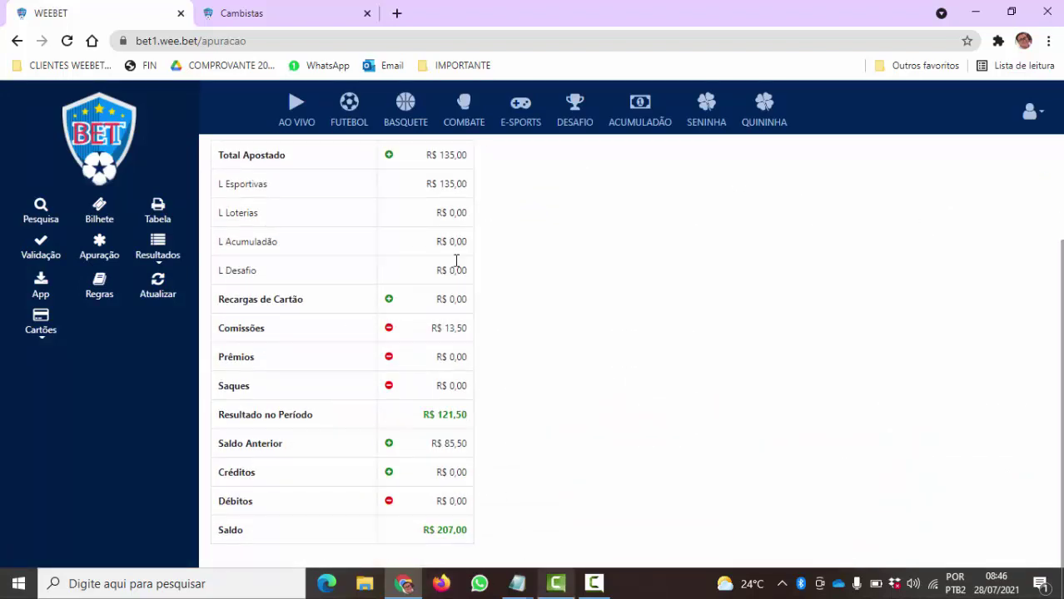
Step: In Caixa Cambistas, save a credit of 100,00 for the cambista listed below Demo, keeping the description Crédito
click(316, 10)
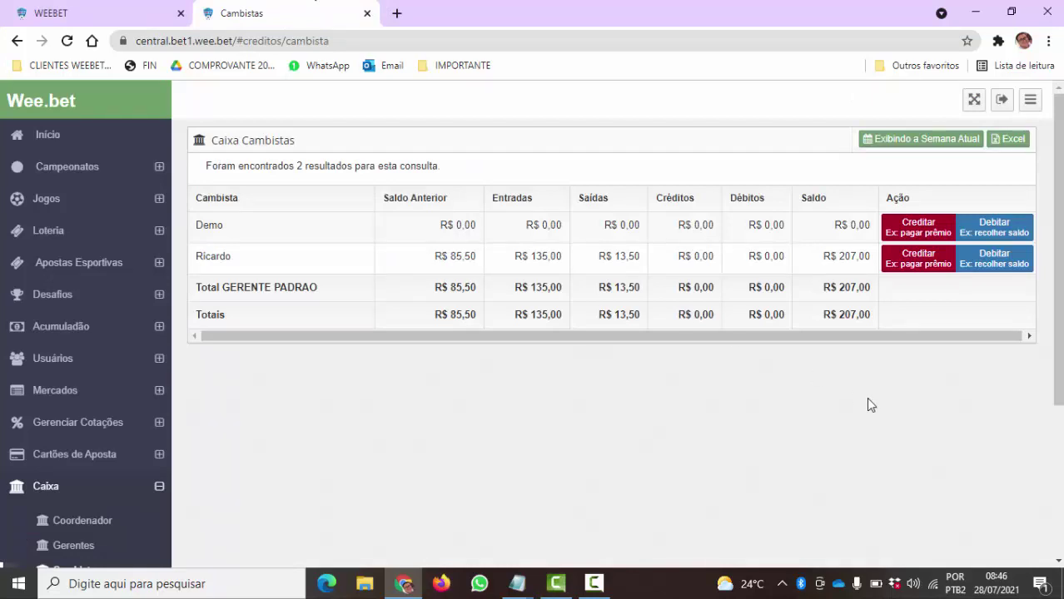
click(918, 258)
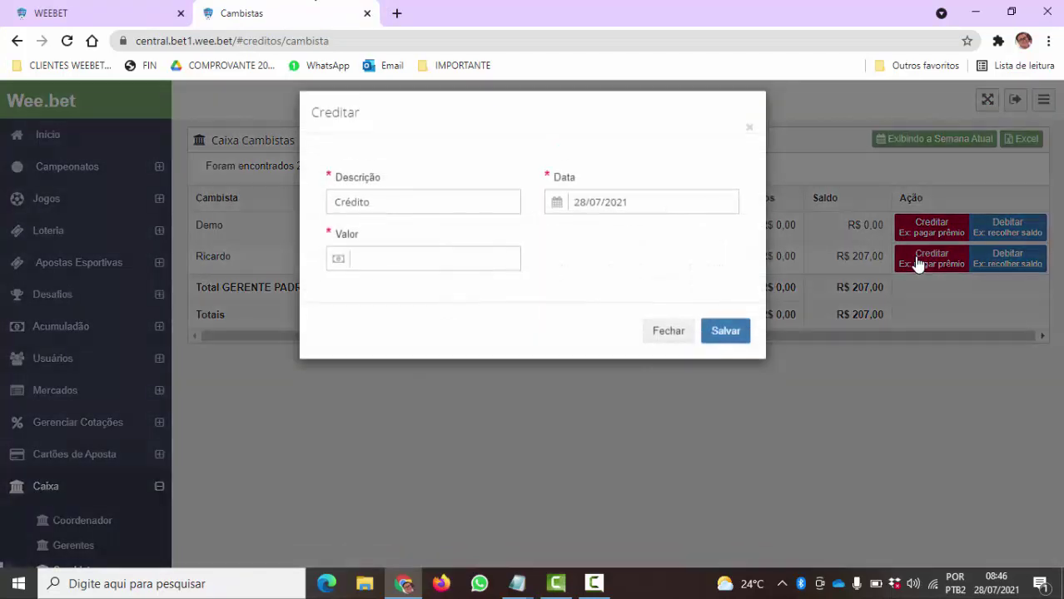
click(400, 273)
text(10)
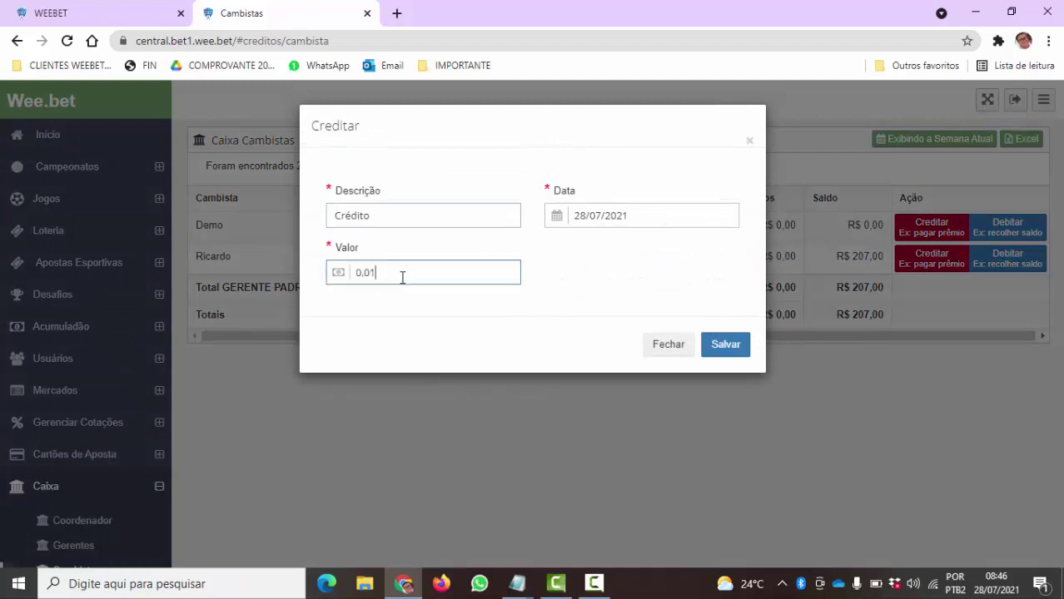
text(0,00)
click(724, 345)
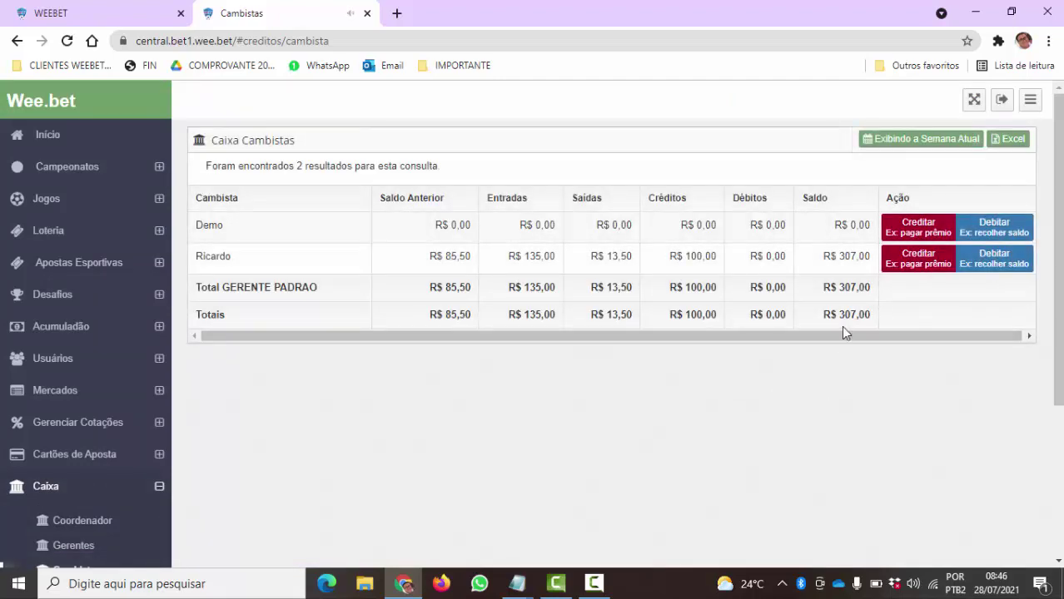
Step: Refresh the betting site's Apuração report and examine the Créditos and Saldo rows of its Consolidado summary
click(88, 13)
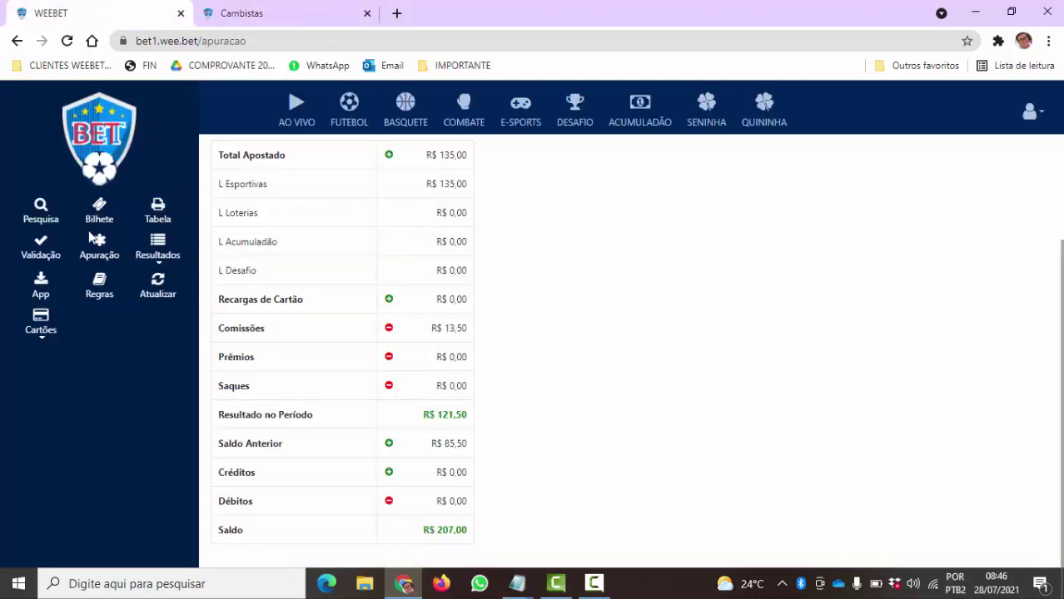
click(169, 296)
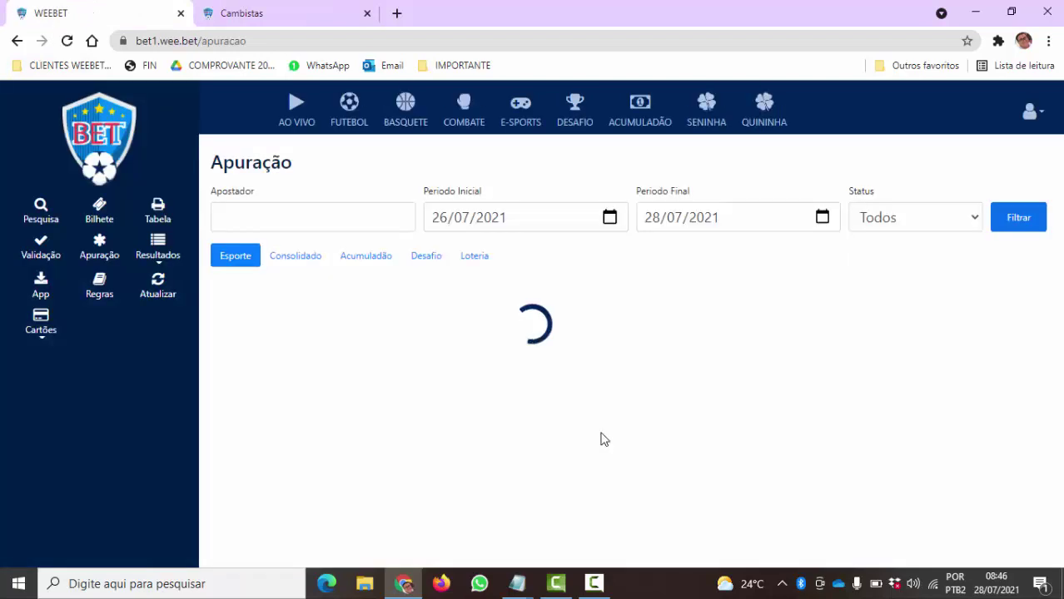
scroll(601, 438, down, 1)
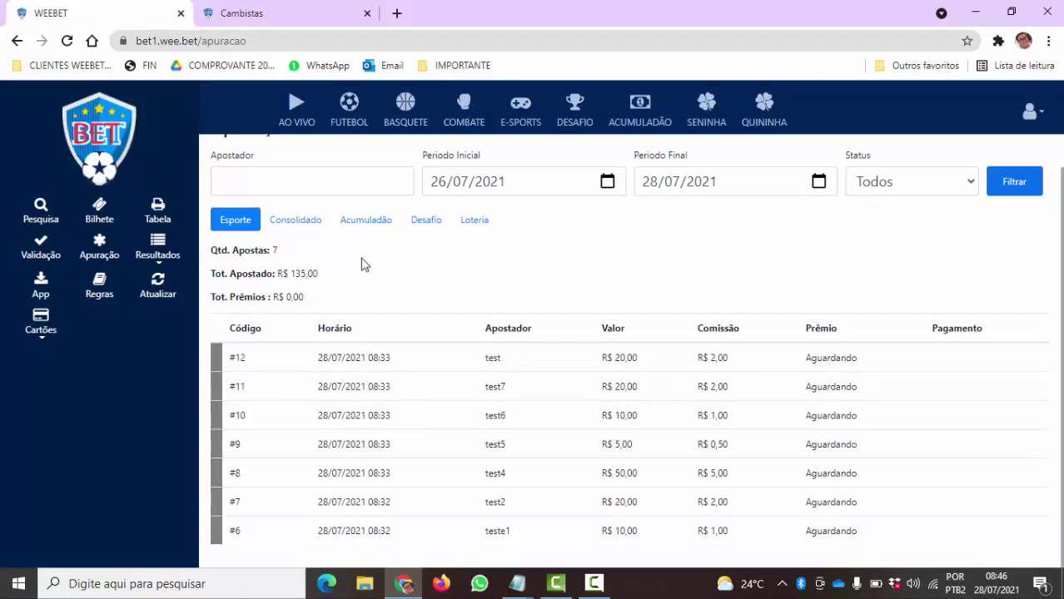
click(298, 221)
scroll(430, 475, down, 3)
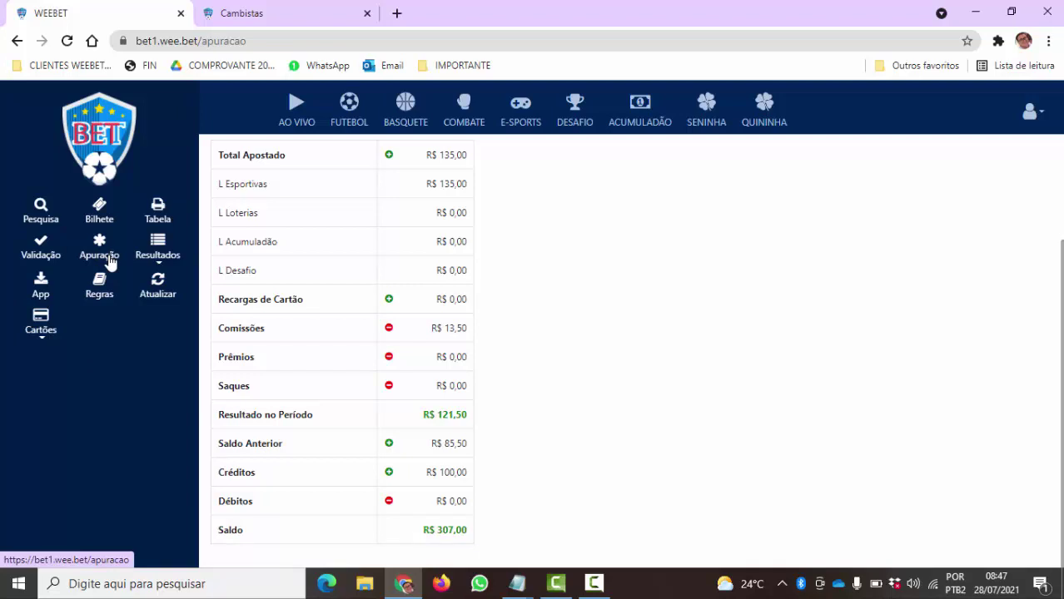
scroll(435, 311, up, 3)
Step: Cancel the 100,00 Crédito movement in the admin panel's Movimentações Financeiras and confirm its removal
click(240, 13)
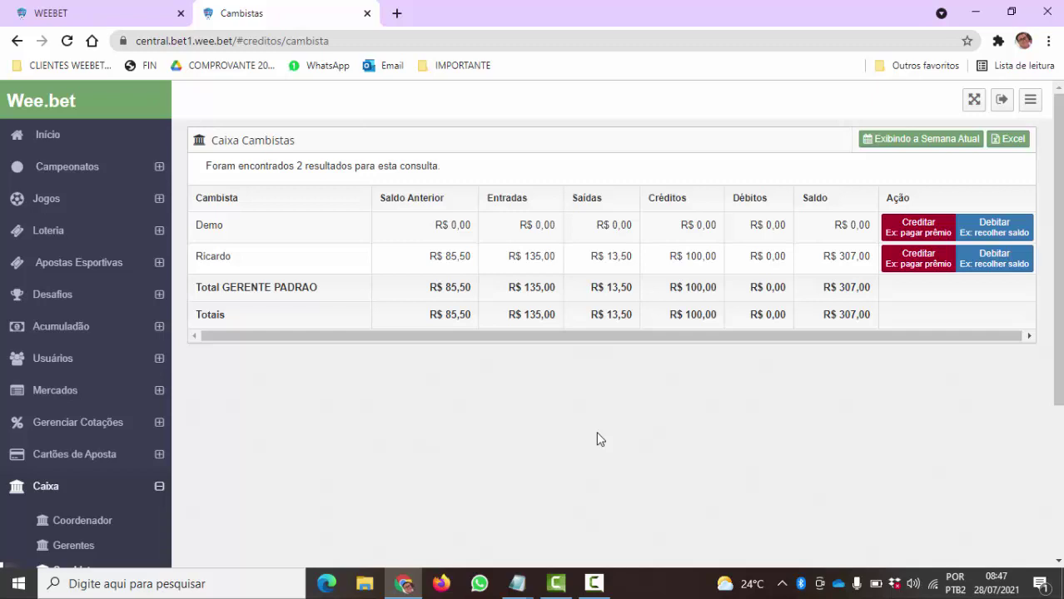
scroll(599, 438, down, 2)
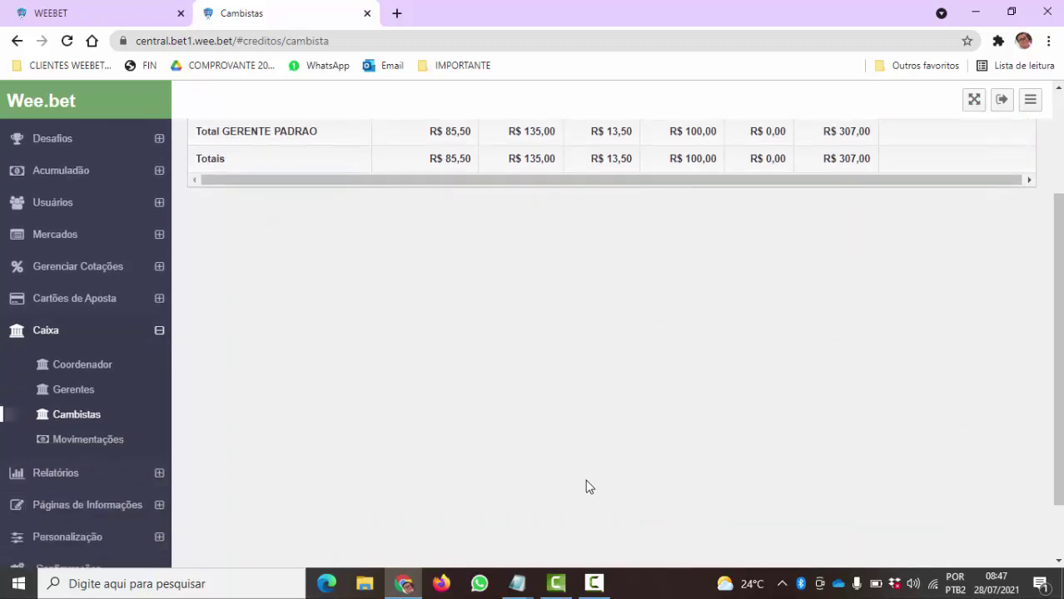
click(79, 441)
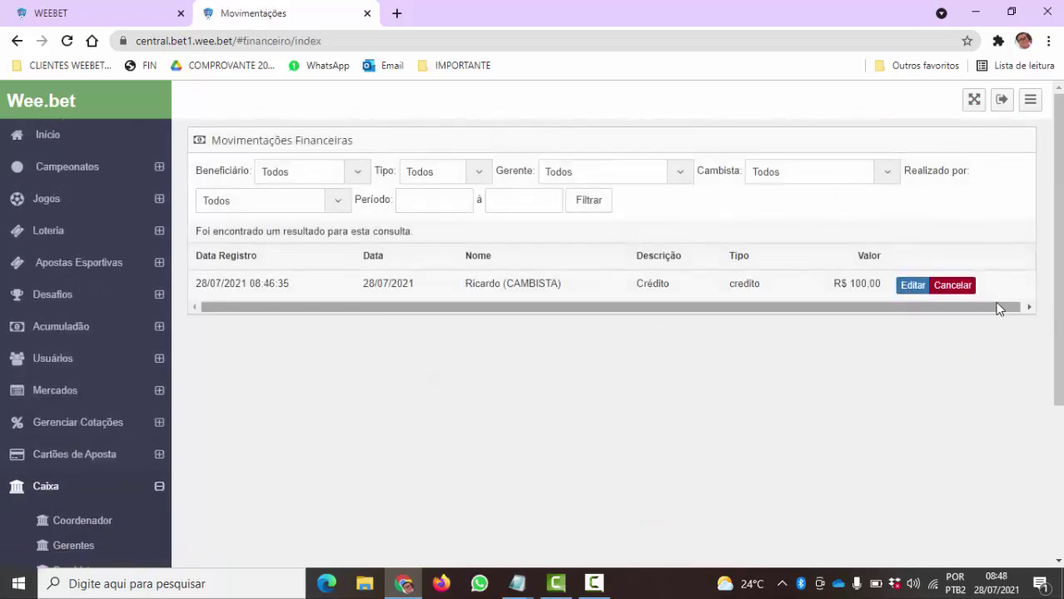
click(957, 287)
click(753, 314)
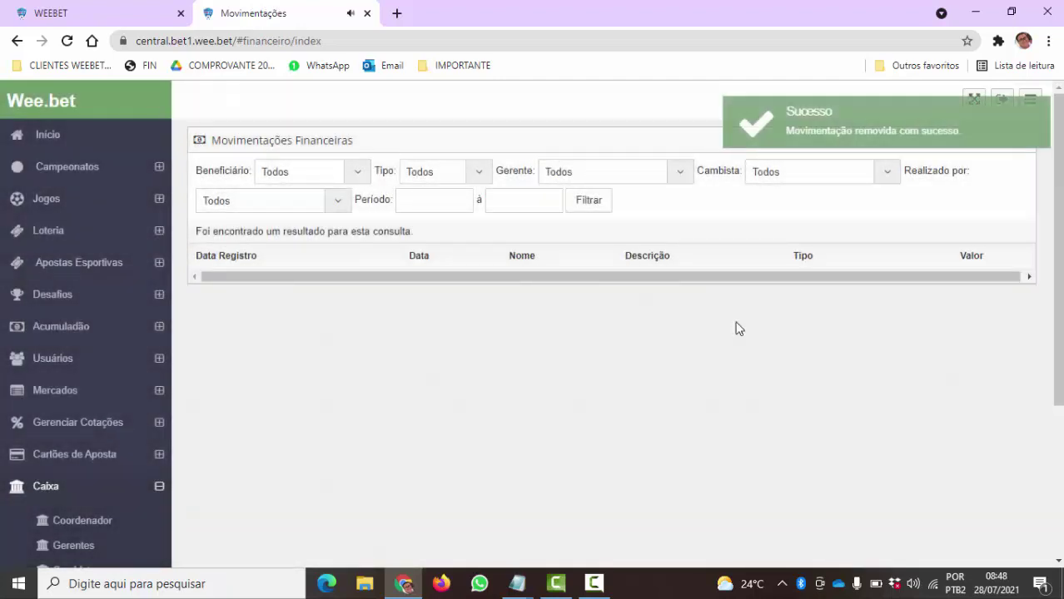
Step: In Caixa Cambistas, save a debit of 150,00 for the cambista listed below Demo, keeping the description Débito
scroll(93, 467, down, 2)
click(77, 415)
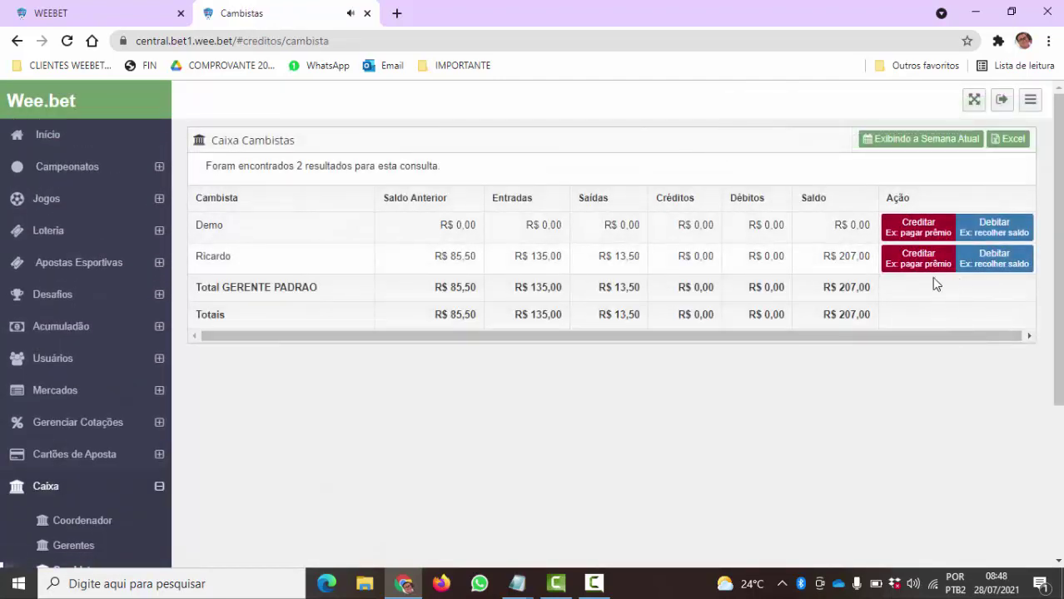
click(1004, 263)
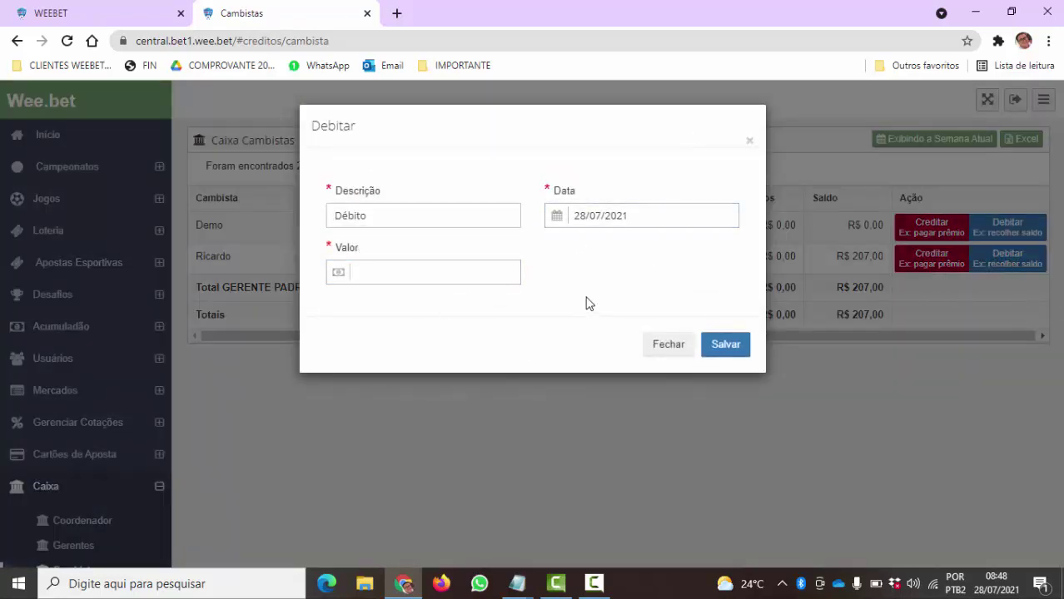
click(482, 273)
text(15000)
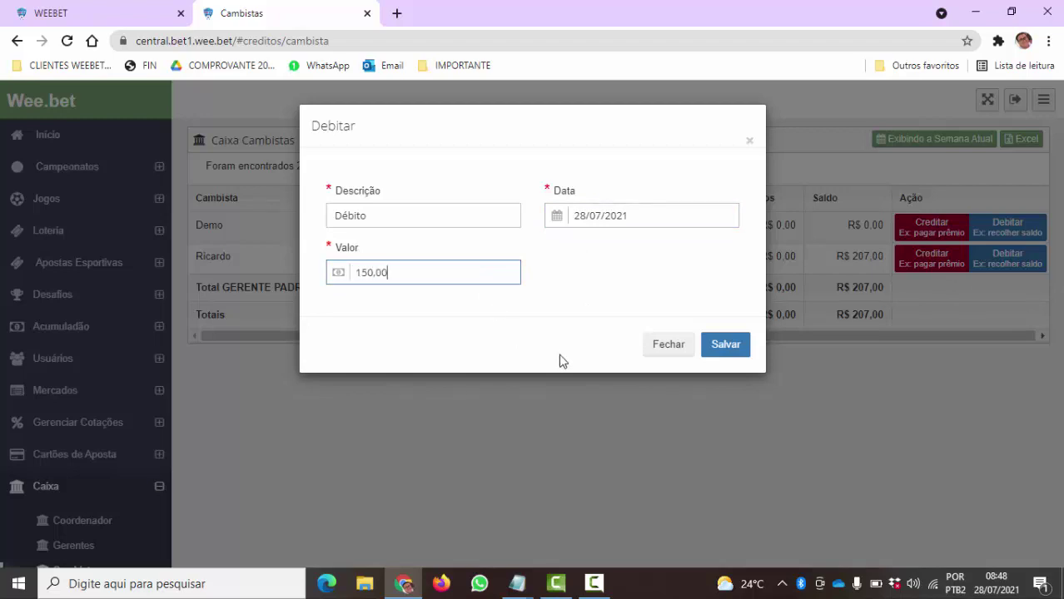
click(726, 344)
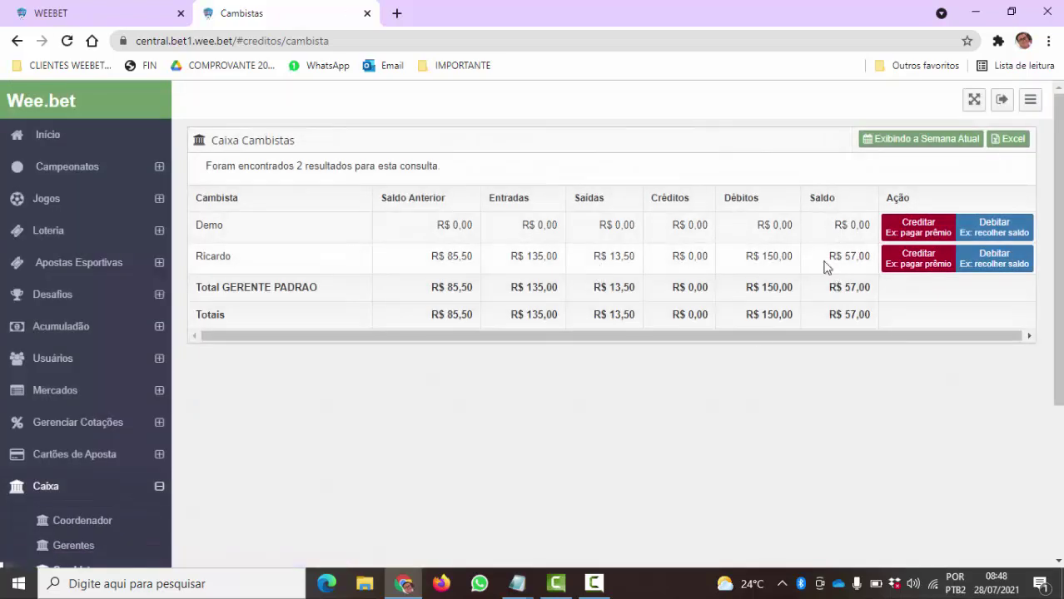
Step: Reload Apuração on the betting site and check the Débitos and Saldo rows under Consolidado
click(134, 13)
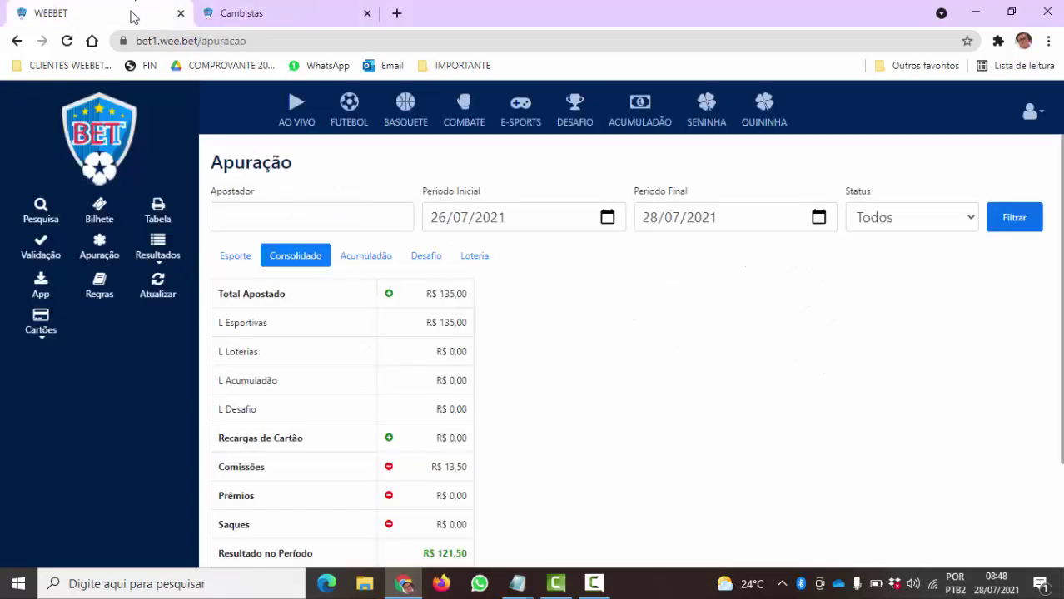
click(158, 286)
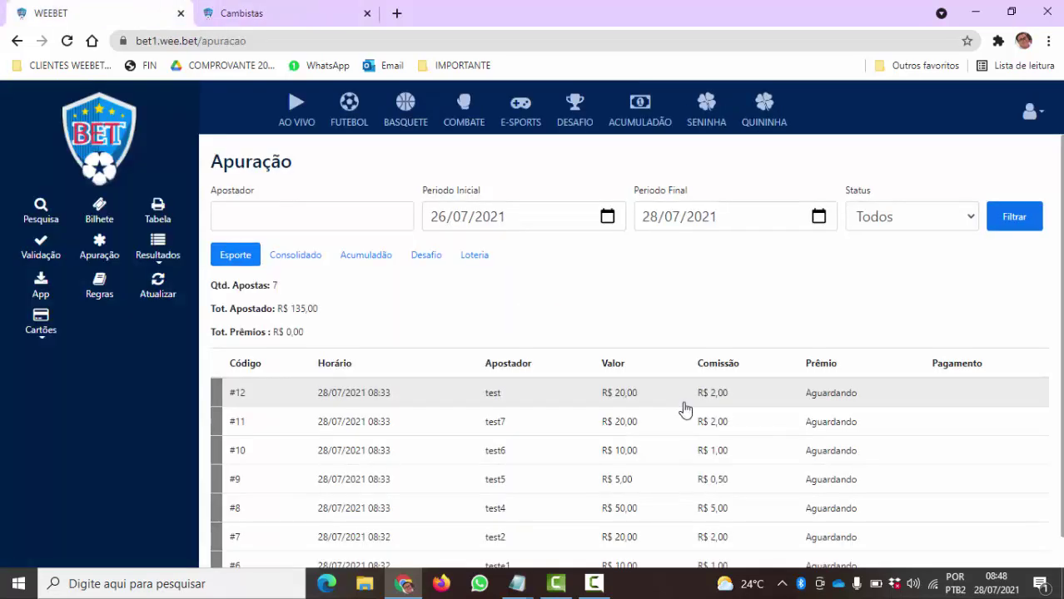
scroll(678, 417, down, 1)
click(293, 221)
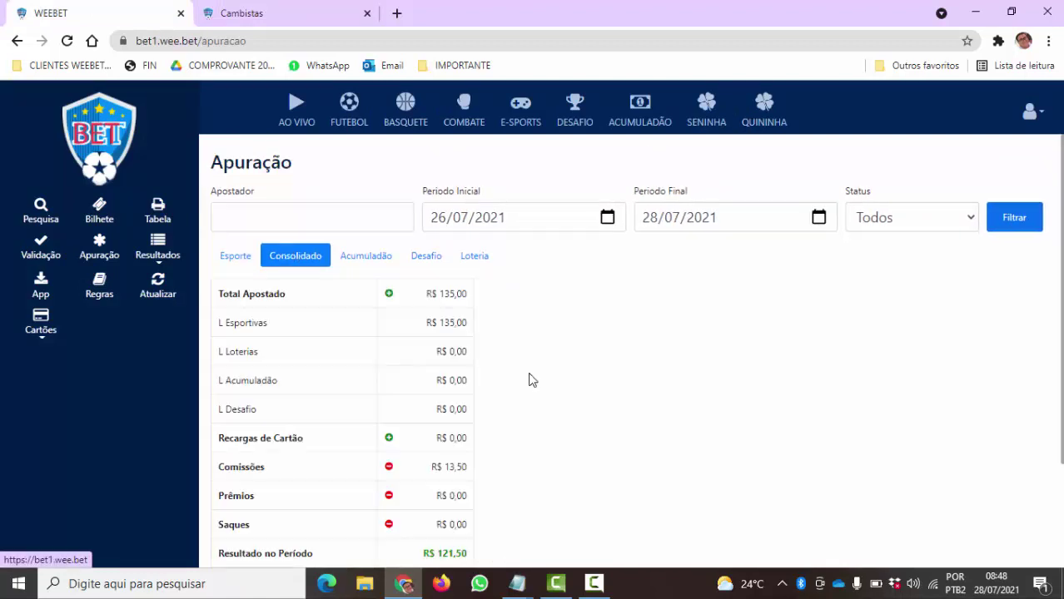
scroll(537, 399, down, 3)
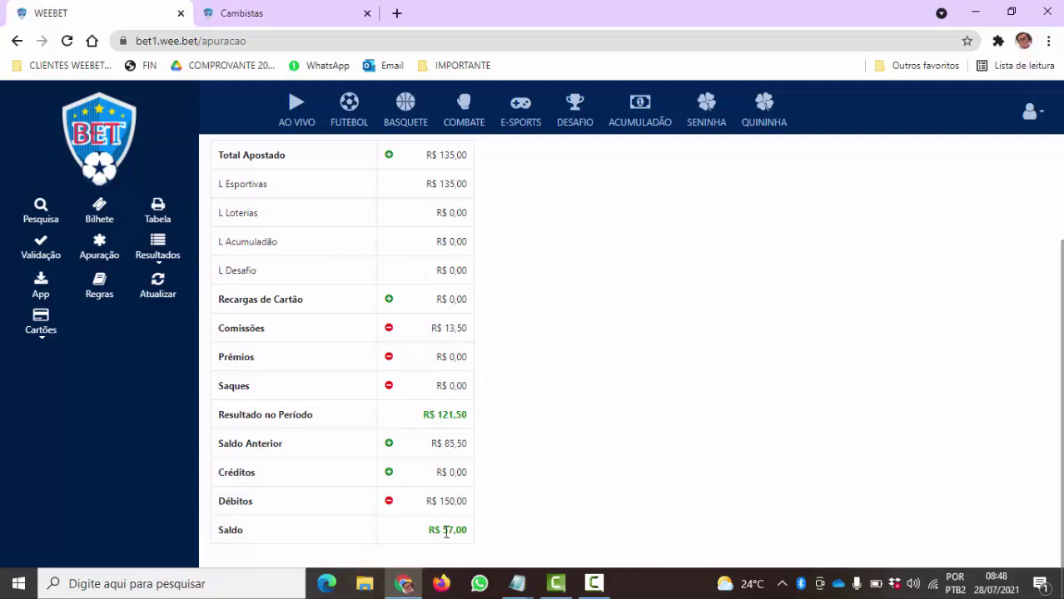
scroll(533, 491, up, 2)
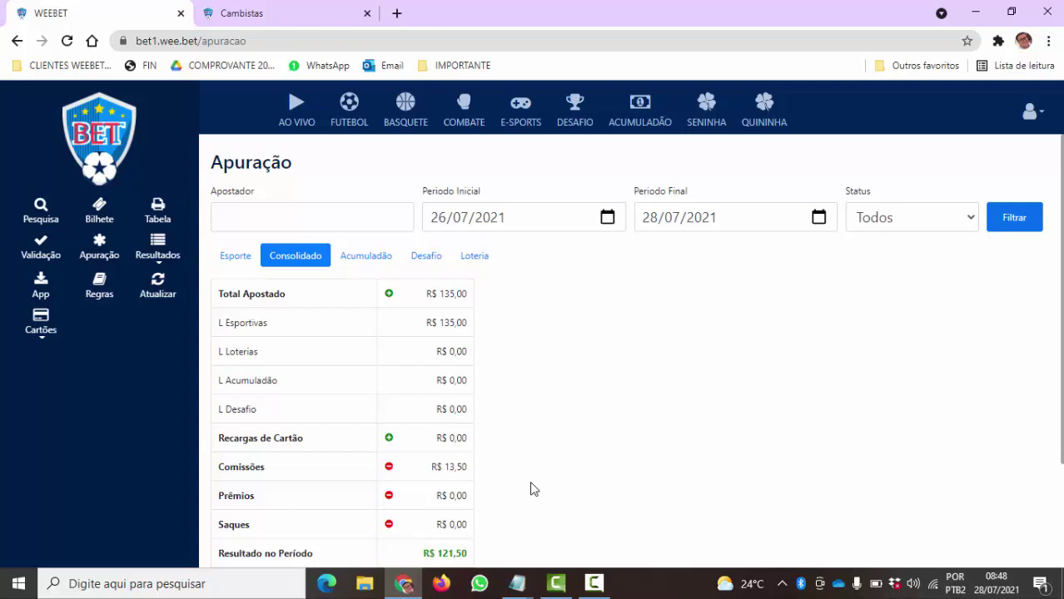
Step: Return to the admin panel and examine the Fin. Cambistas financial report for bets, prizes and commissions per cambista
click(315, 8)
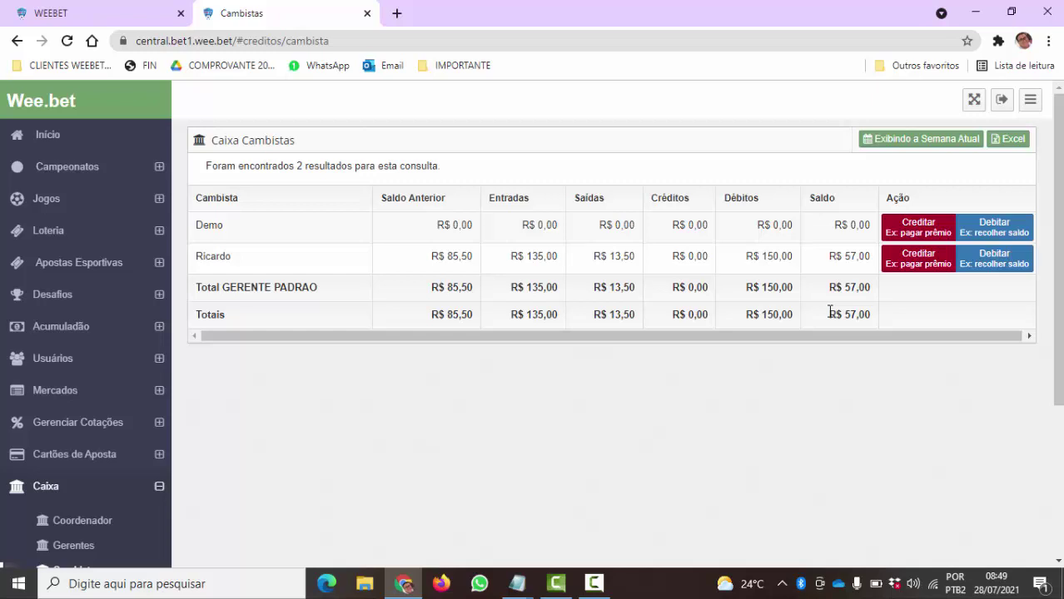
scroll(373, 375, down, 1)
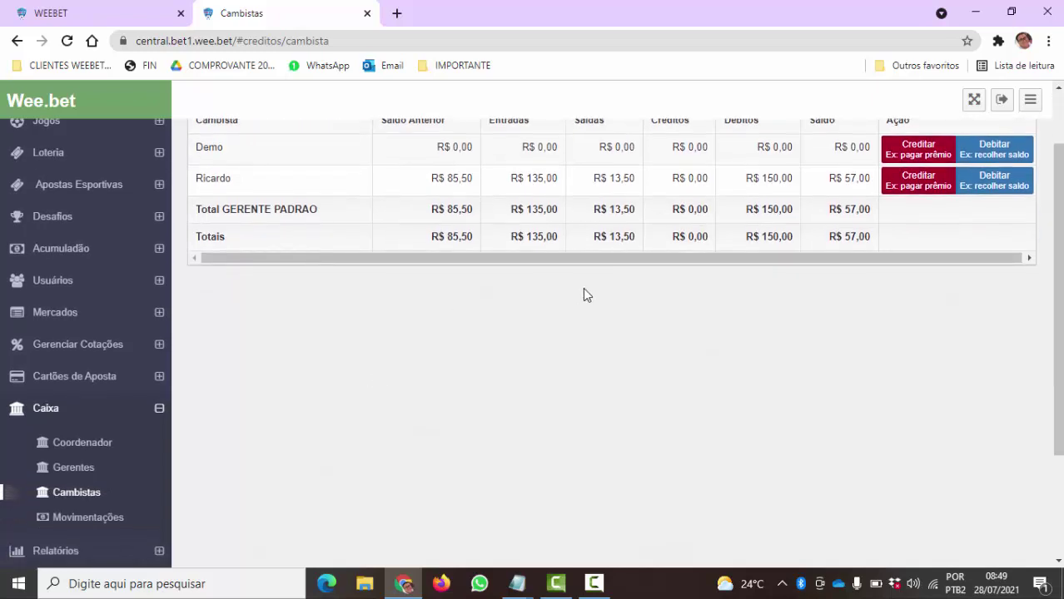
scroll(533, 299, up, 1)
scroll(499, 309, down, 1)
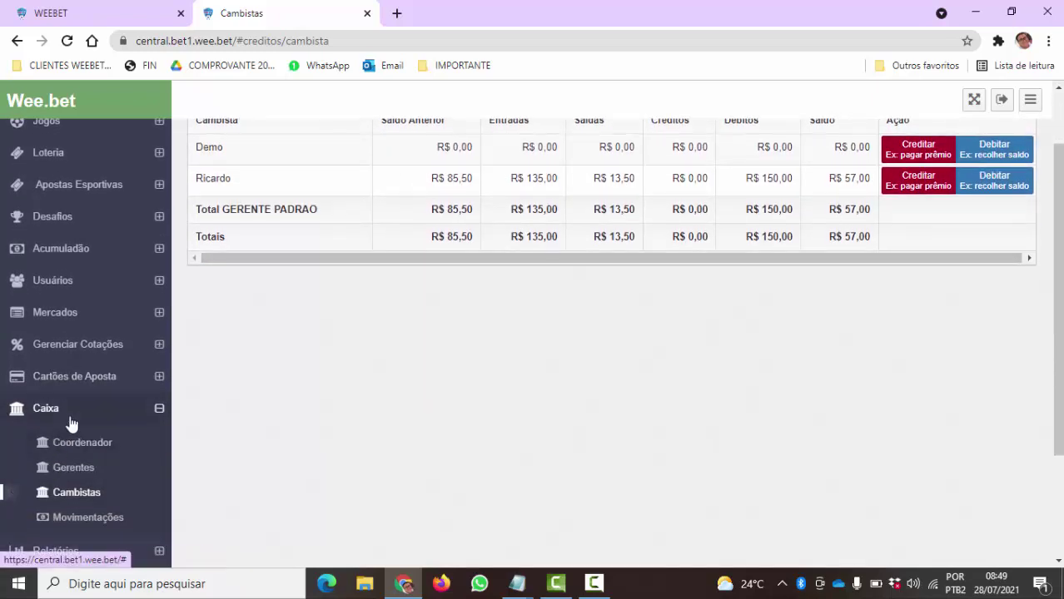
click(75, 417)
scroll(95, 399, down, 1)
click(95, 401)
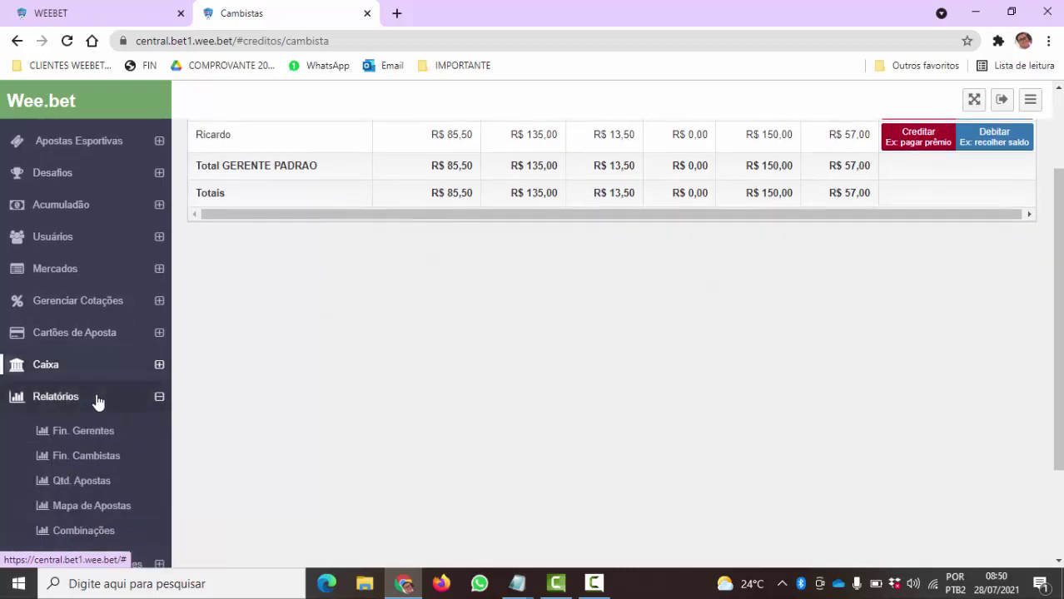
click(93, 458)
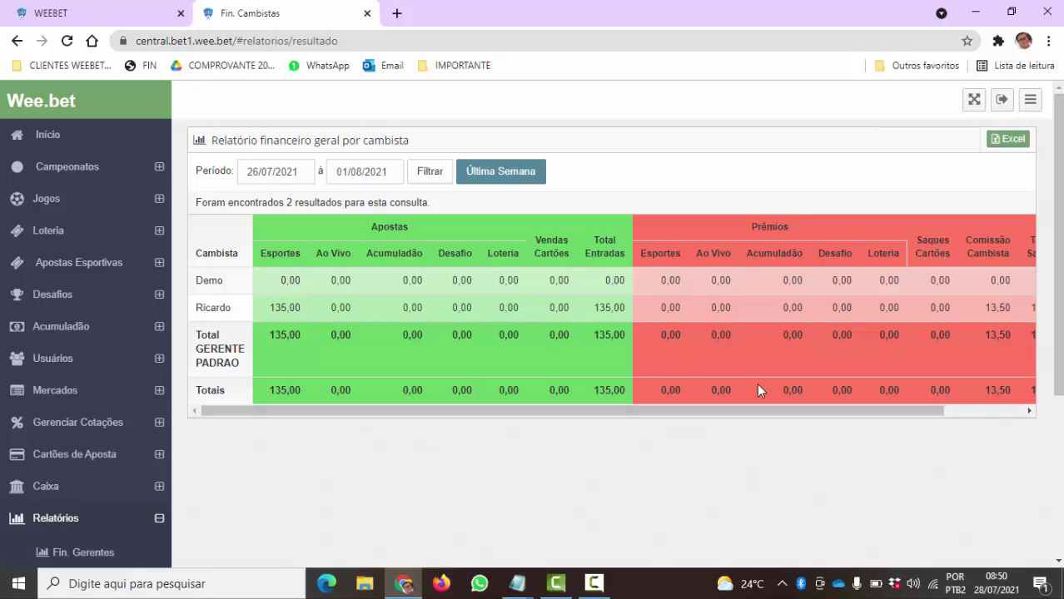
drag(739, 411, 693, 429)
Step: Open the Gerentes cash list in the Caixa module to view the managers' balances
click(78, 488)
scroll(100, 500, down, 2)
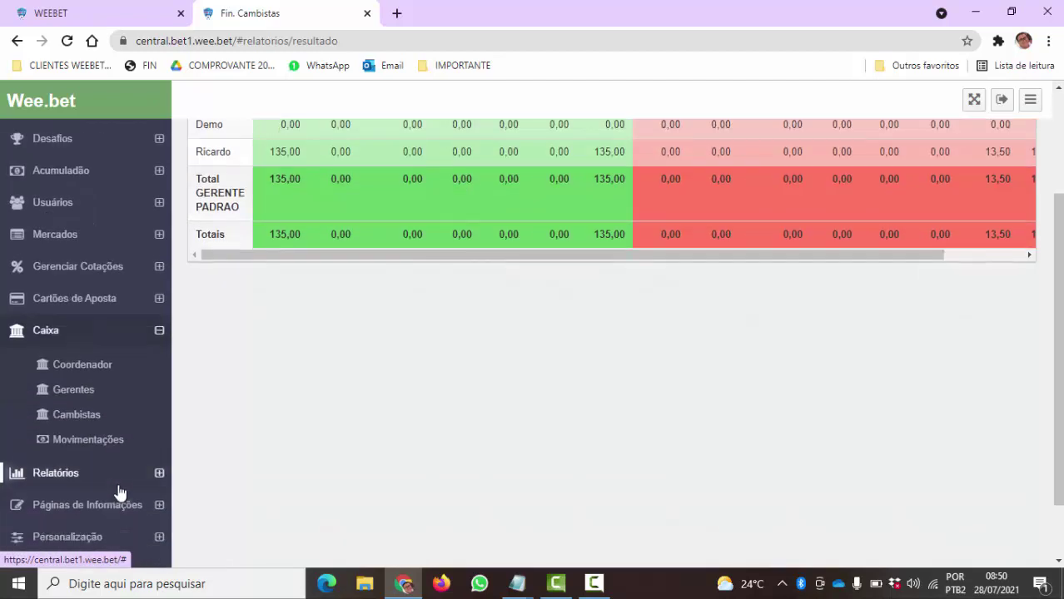
click(127, 399)
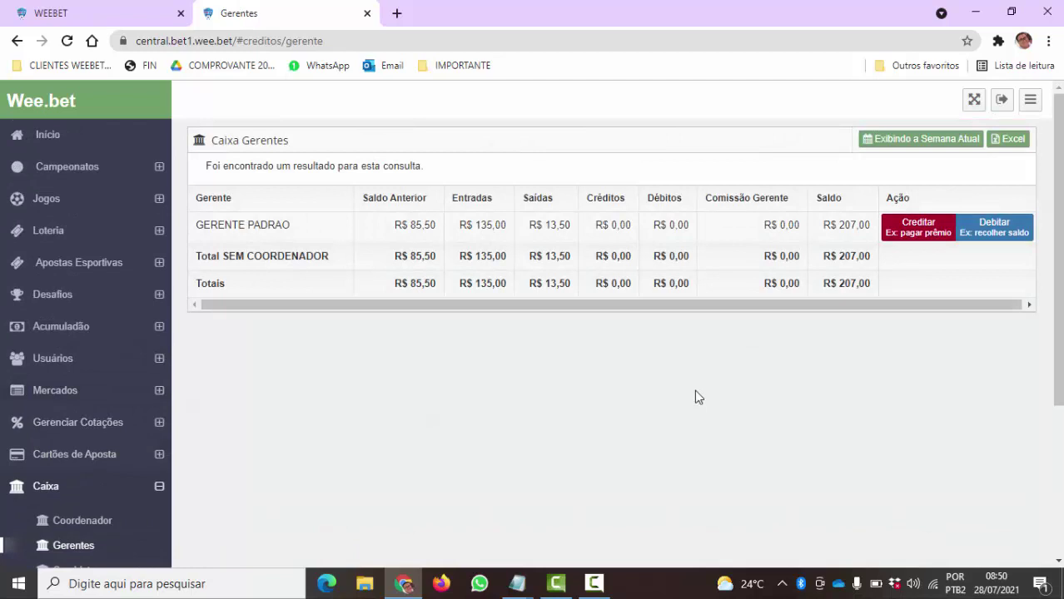